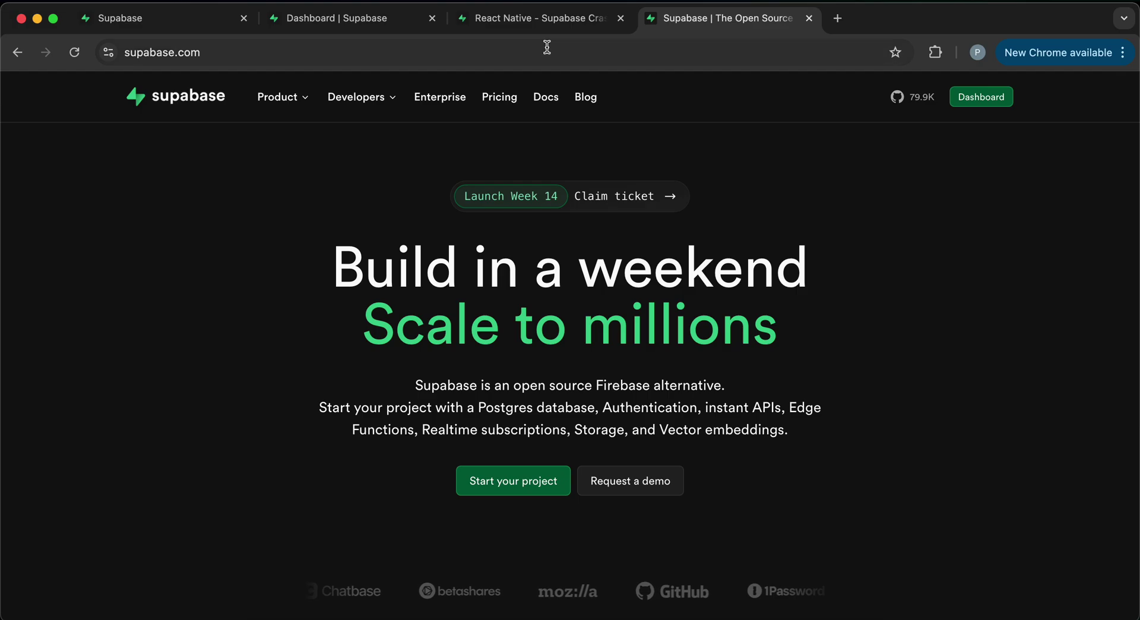
- Switch to the 'React Native - Supabase Crash course' Notion notes with the Understand Supabase card
click(541, 18)
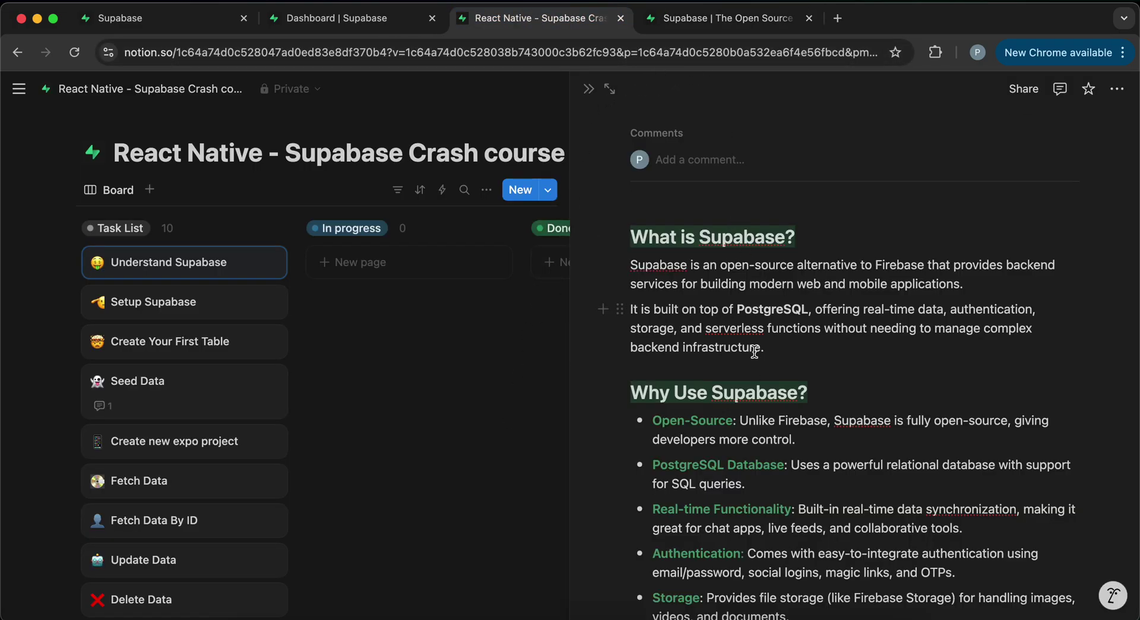
- Switch to the 'Supabase | The Open Source' tab showing the supabase.com homepage
click(699, 22)
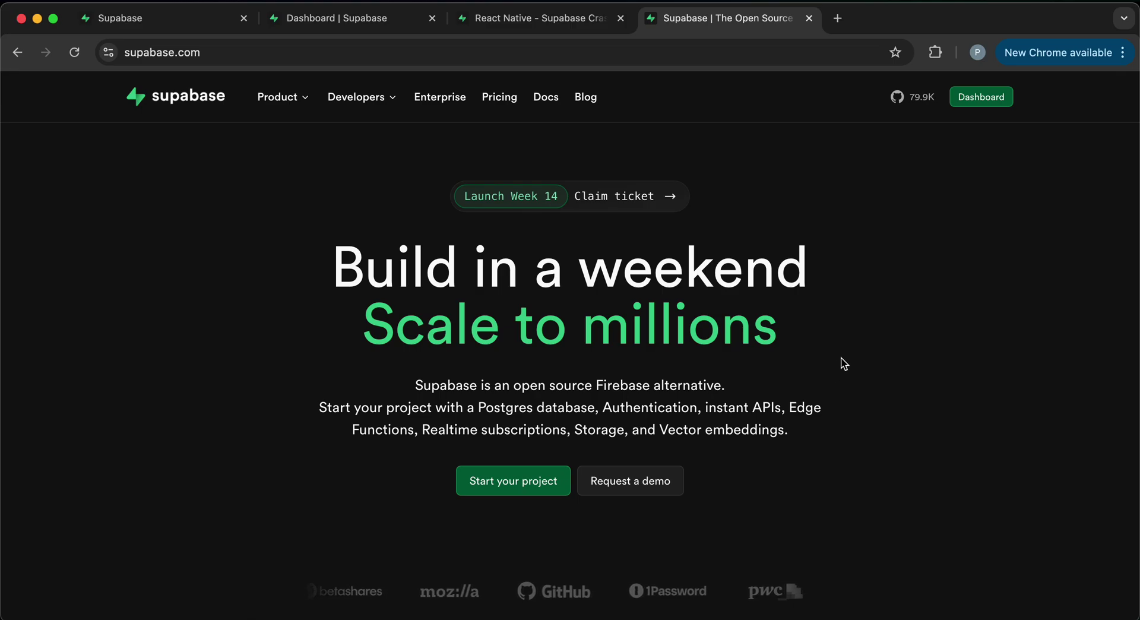
- Scroll the supabase.com homepage through features and customer stories to 'Start building in seconds'
scroll(590, 339, down, 10)
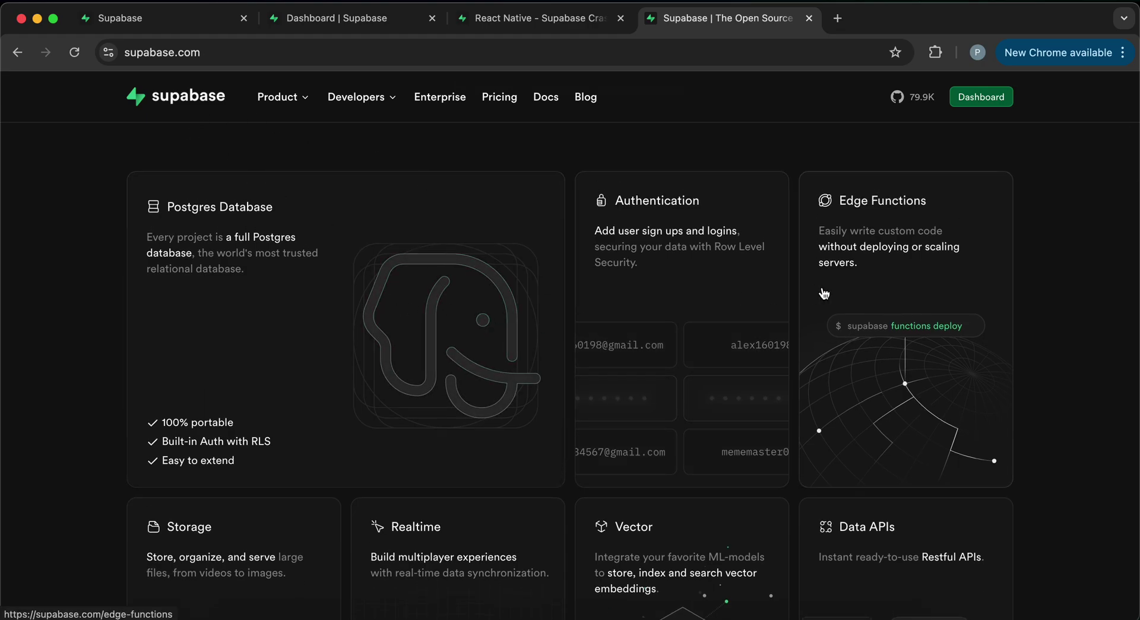
scroll(629, 315, down, 2)
scroll(628, 314, down, 12)
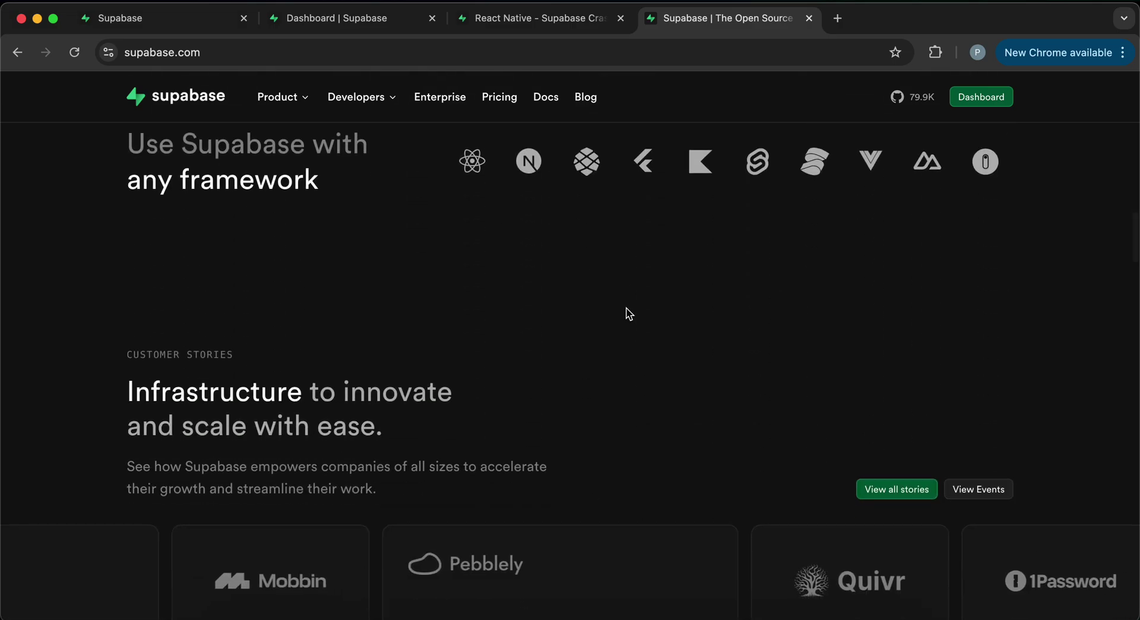
scroll(628, 313, down, 5)
scroll(628, 315, down, 5)
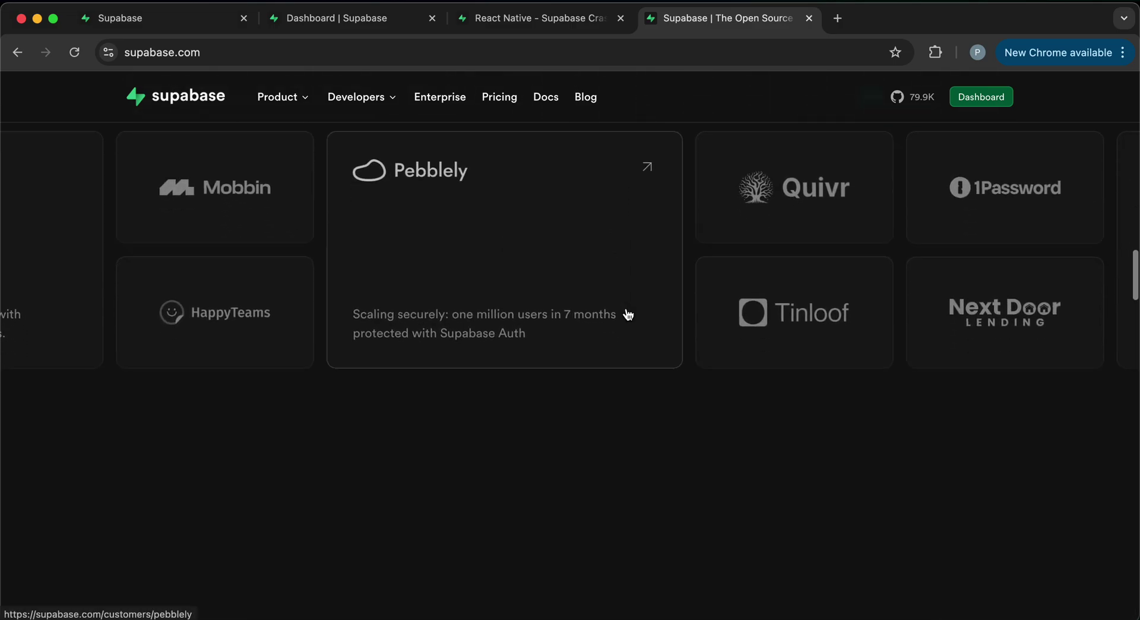
scroll(628, 314, down, 1)
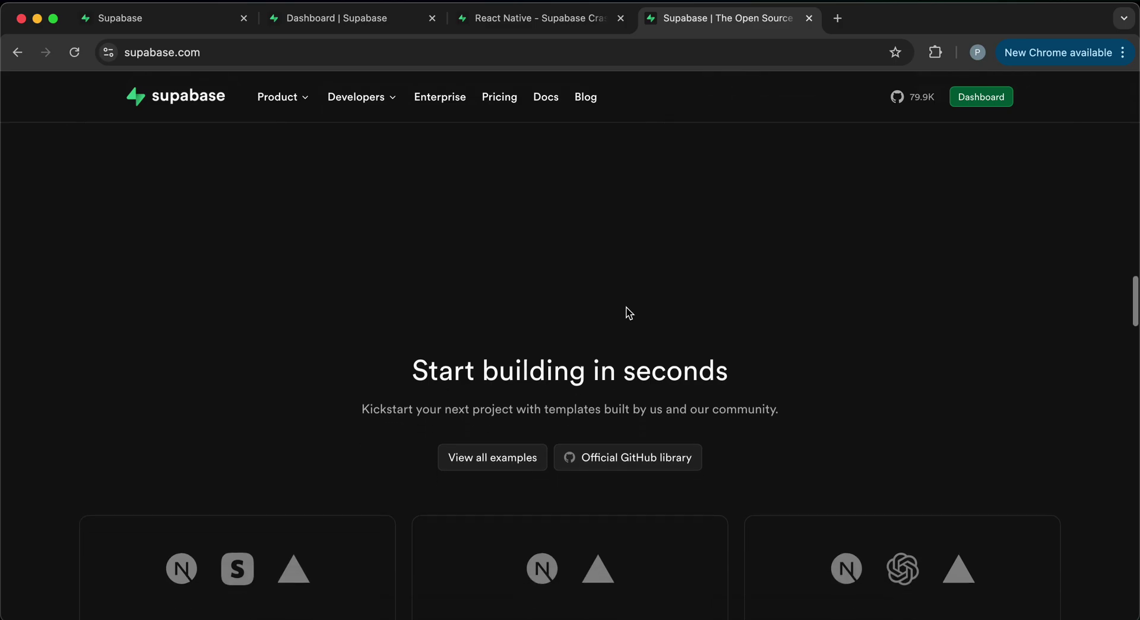
- Return to the crash course notes and read 'What is Supabase?' and 'Why Use Supabase?'
click(534, 21)
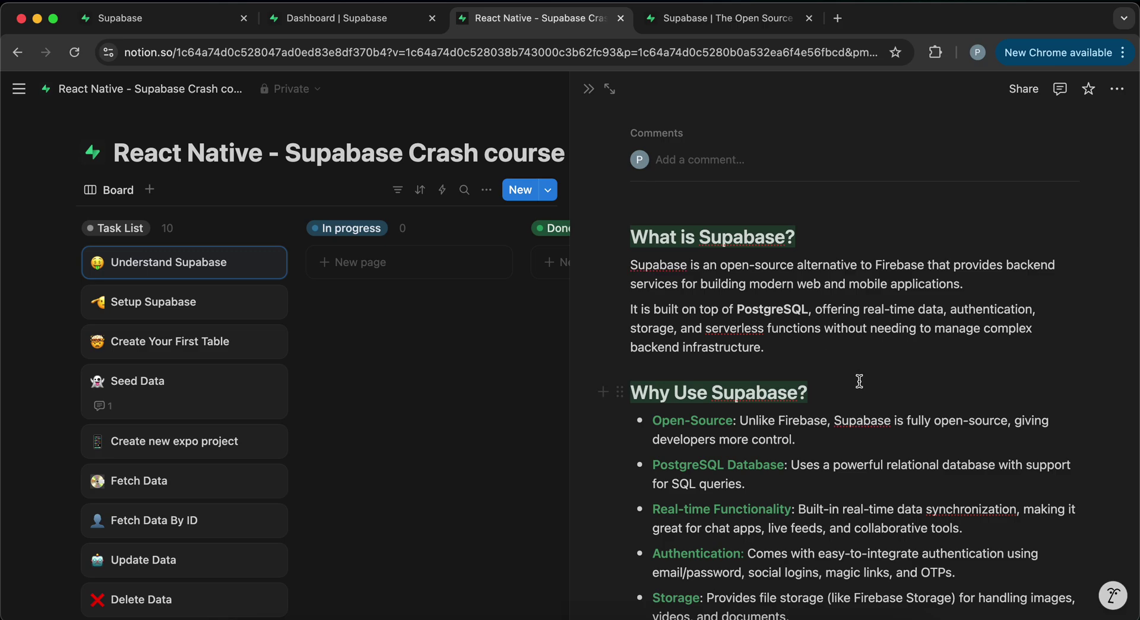
scroll(859, 380, down, 1)
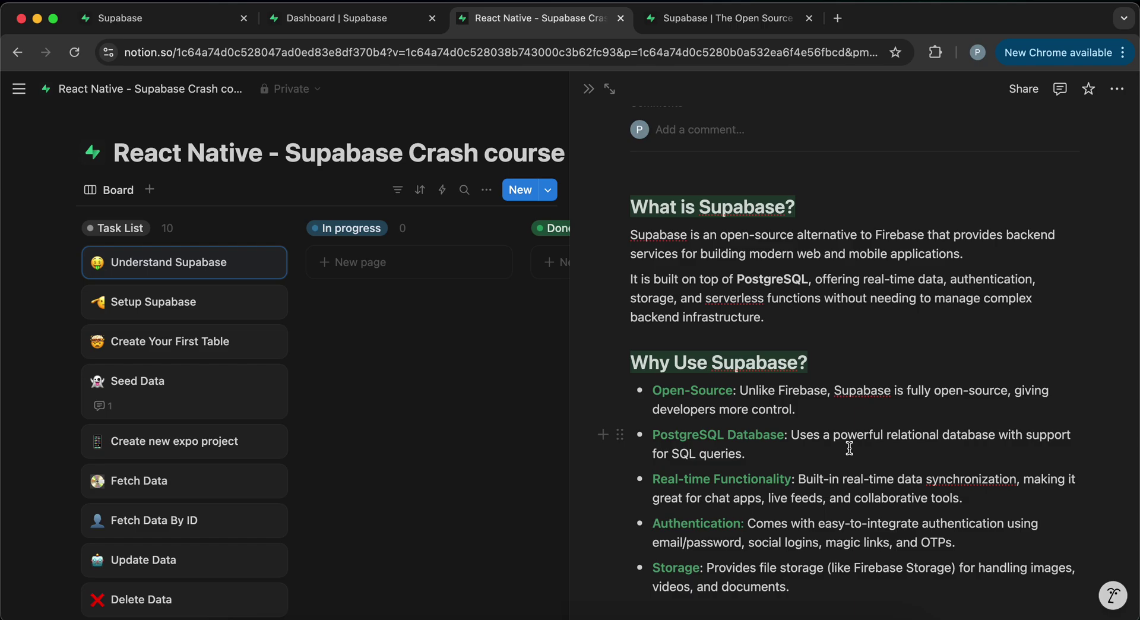
- Scroll the Understand Supabase notes down to the 'How Does Supabase Work?' section
scroll(817, 453, down, 1)
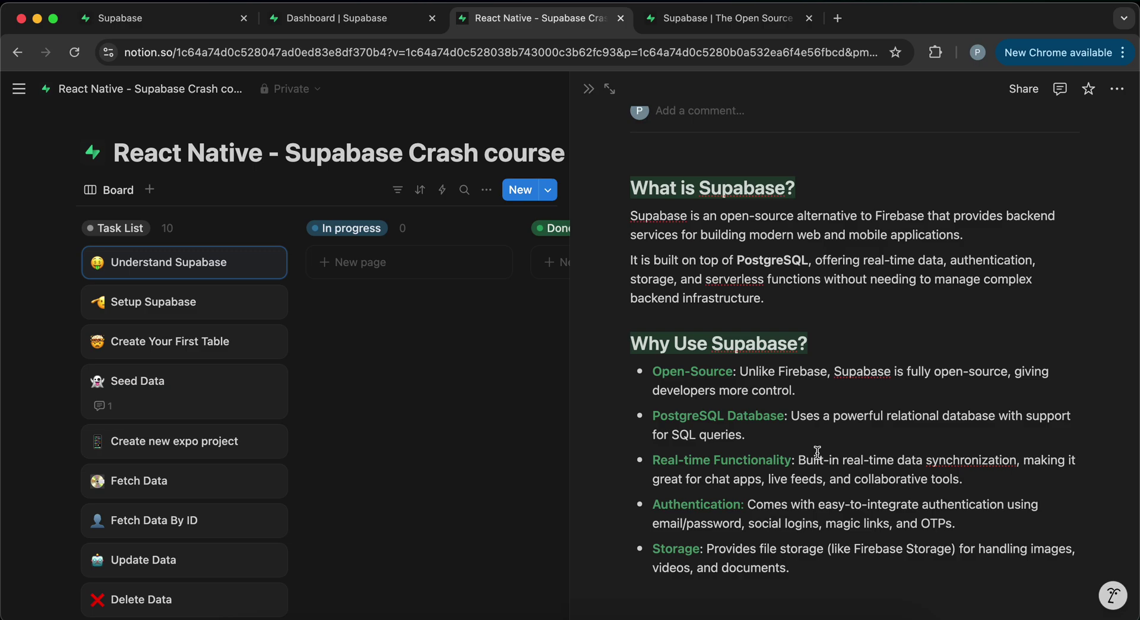
scroll(803, 432, down, 2)
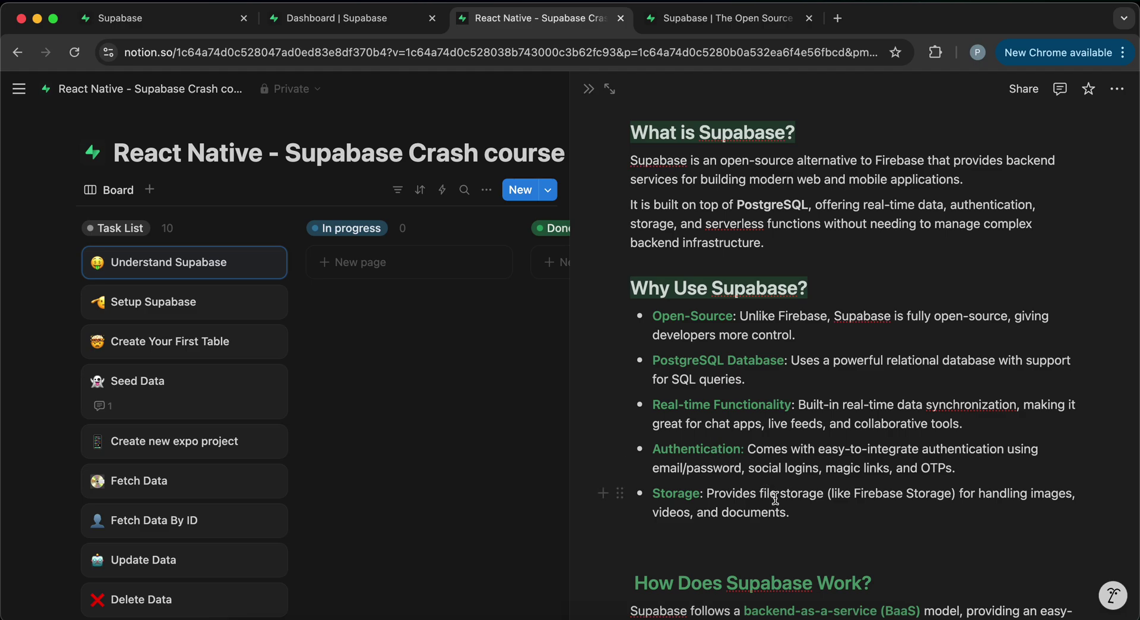
scroll(775, 498, down, 1)
scroll(775, 498, down, 1)
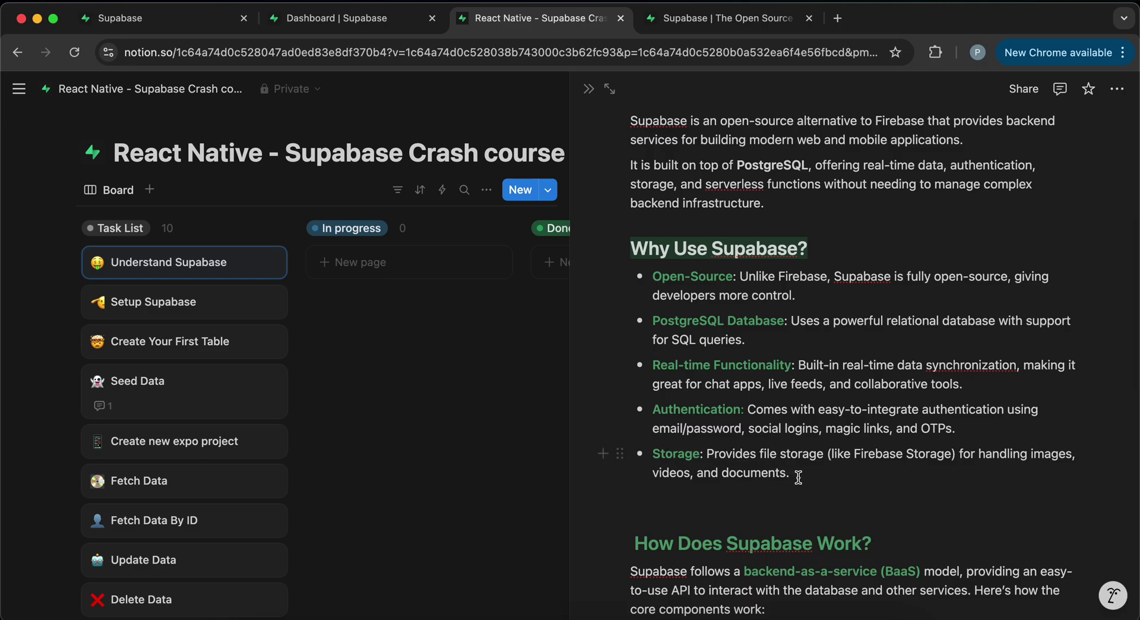
scroll(798, 477, down, 5)
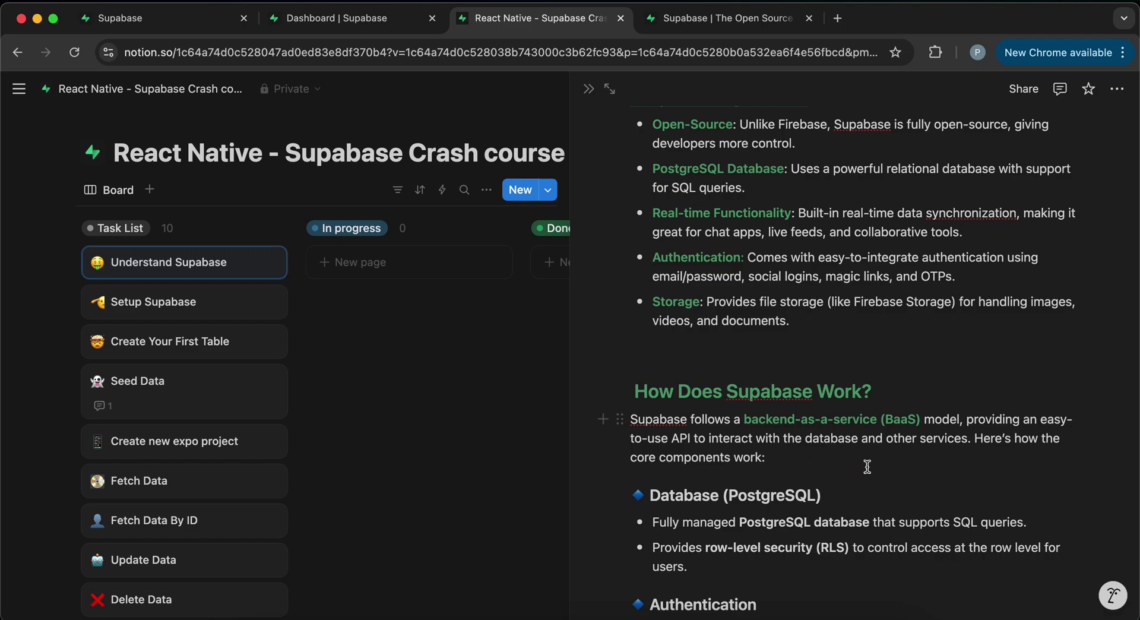
scroll(867, 466, down, 5)
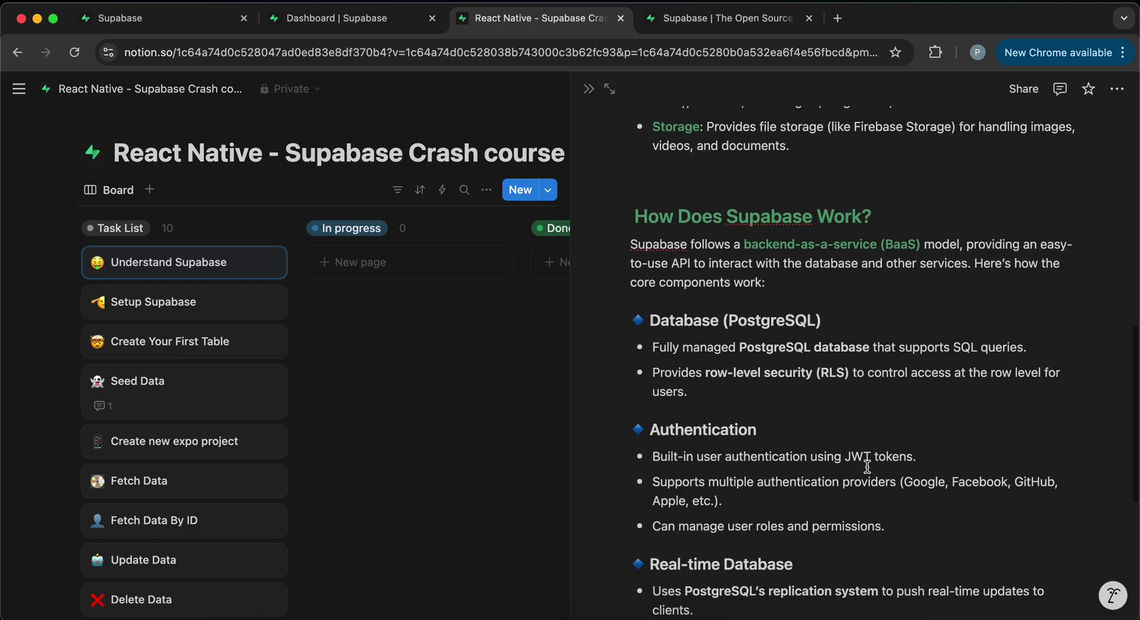
drag(852, 303, 720, 301)
click(826, 384)
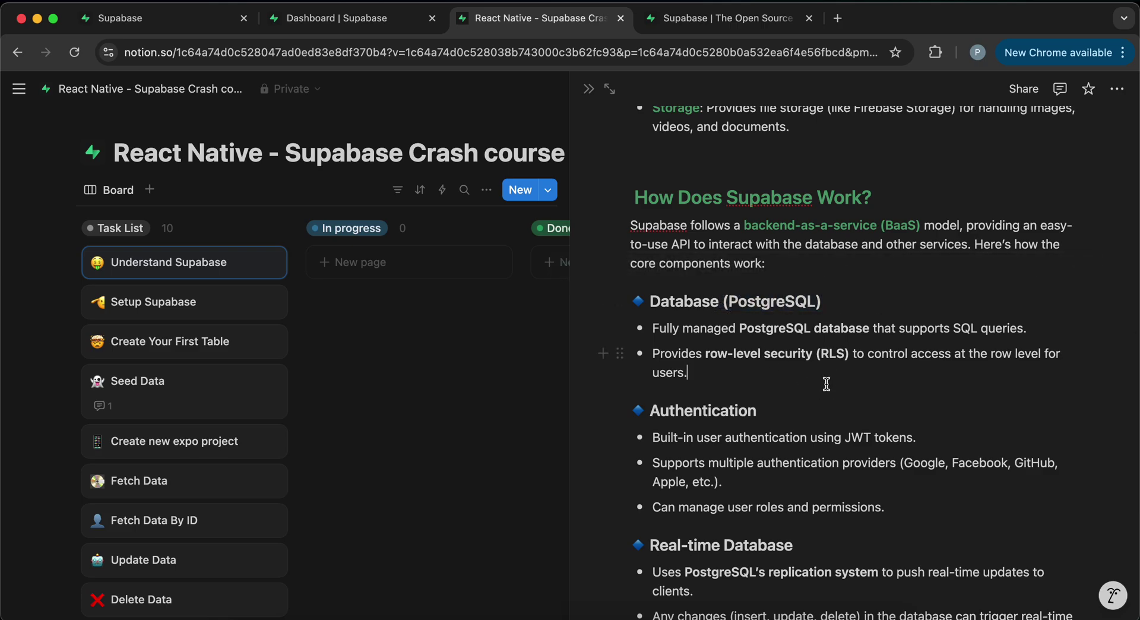
scroll(827, 383, down, 1)
drag(851, 319, 705, 319)
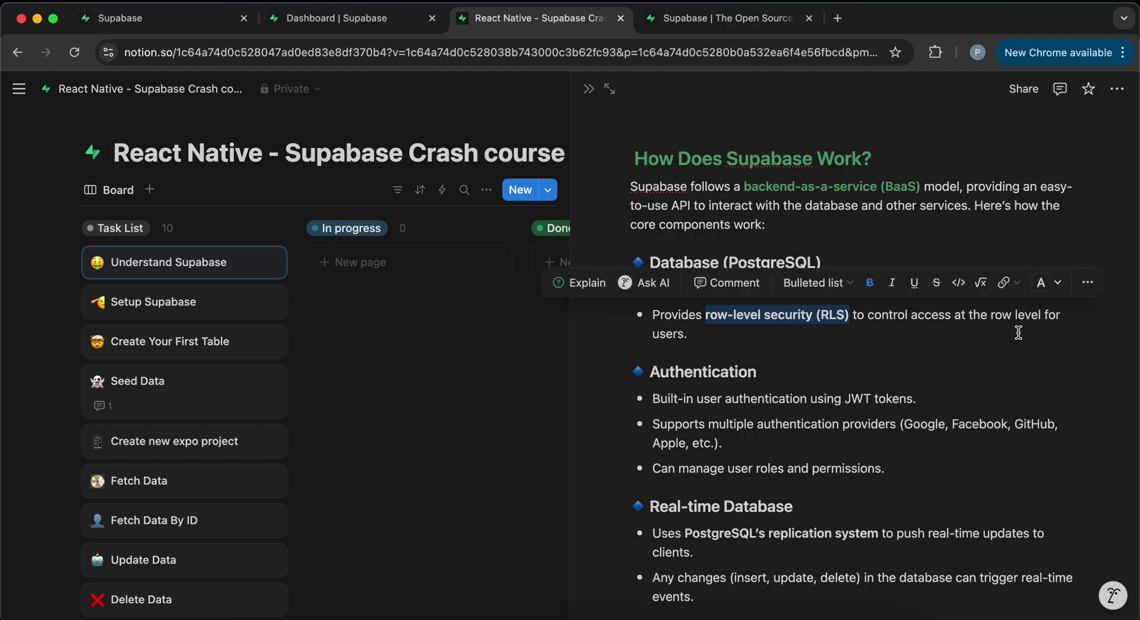
click(833, 354)
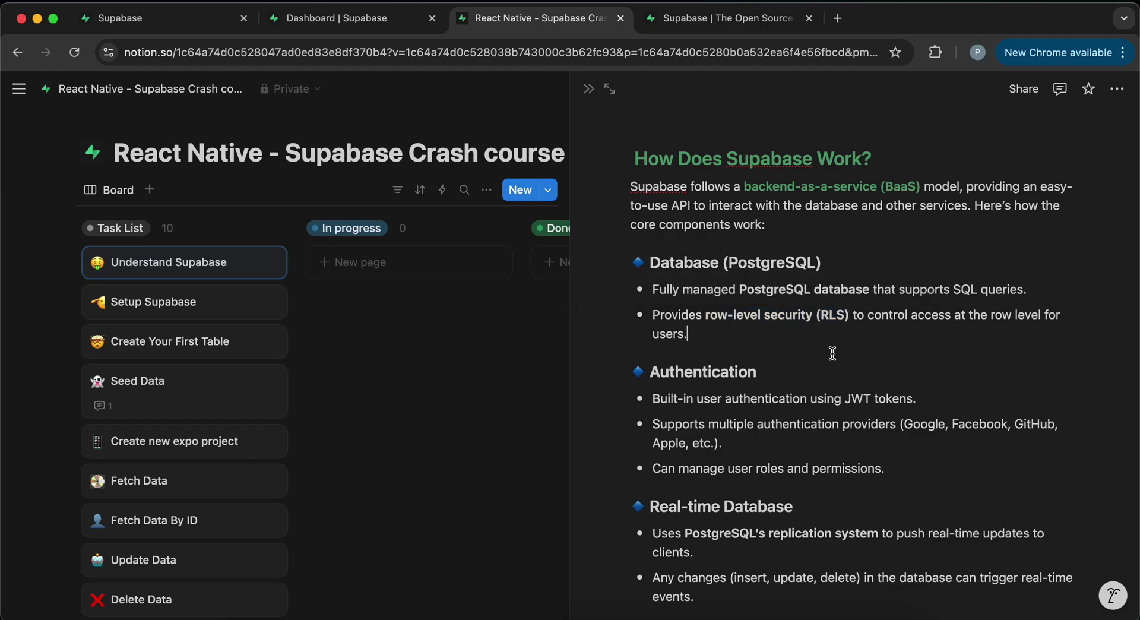
scroll(832, 353, down, 1)
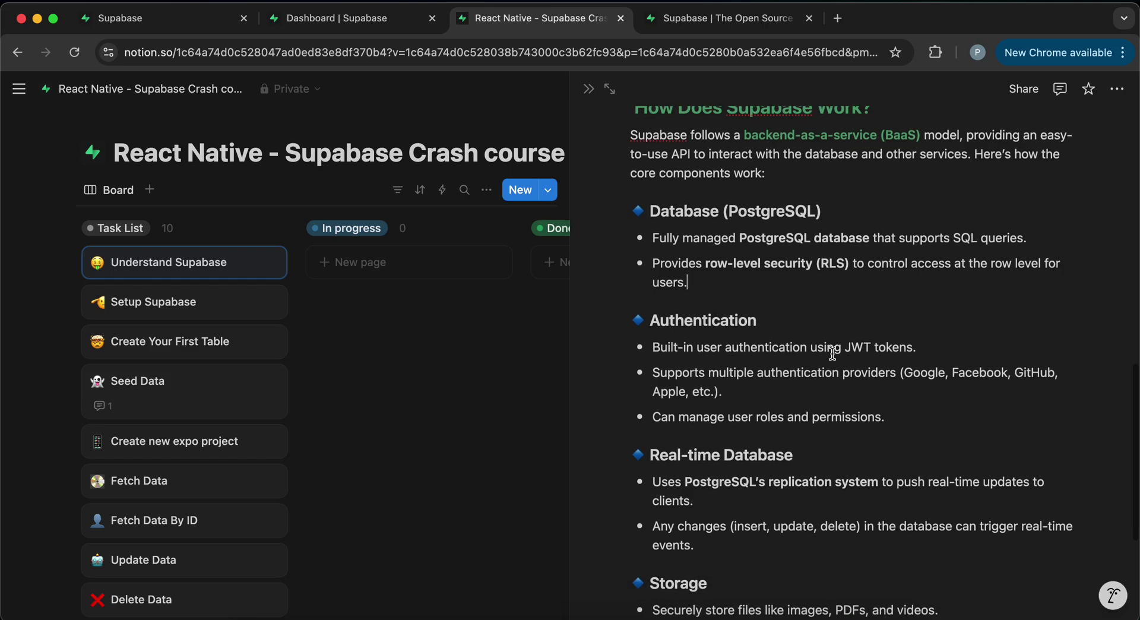
drag(771, 320, 666, 324)
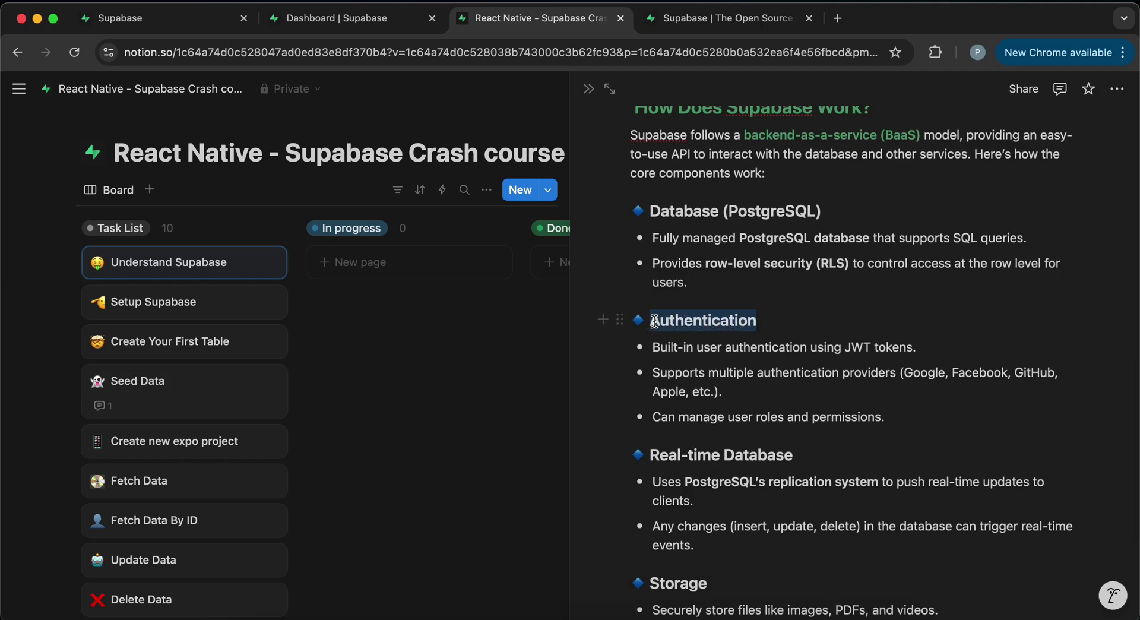
scroll(782, 399, down, 2)
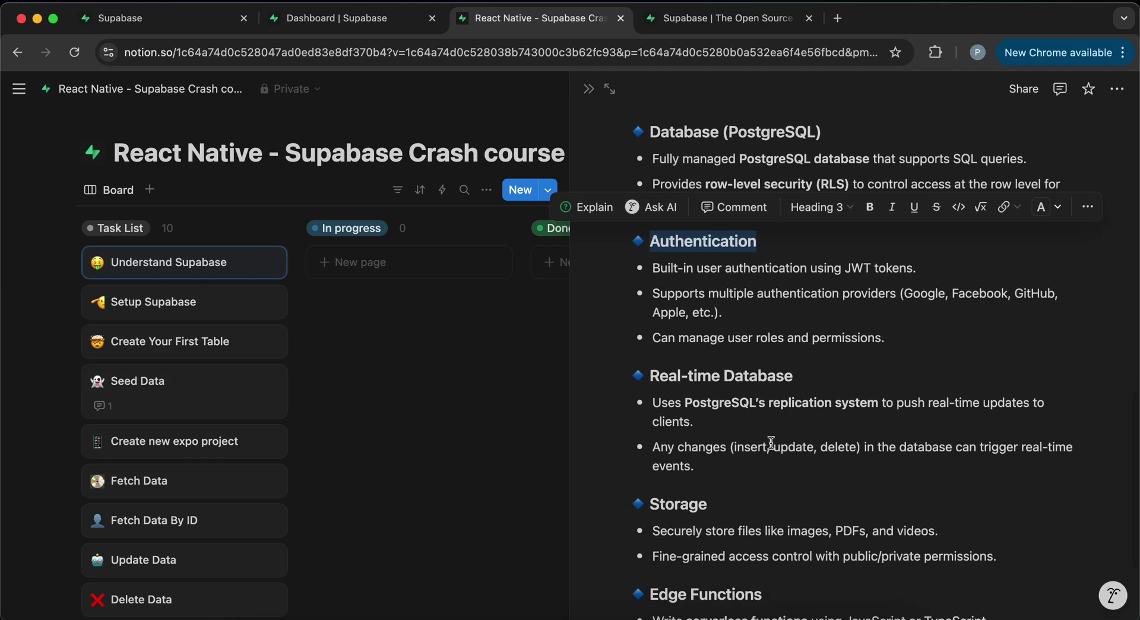
scroll(773, 442, down, 2)
scroll(719, 438, down, 2)
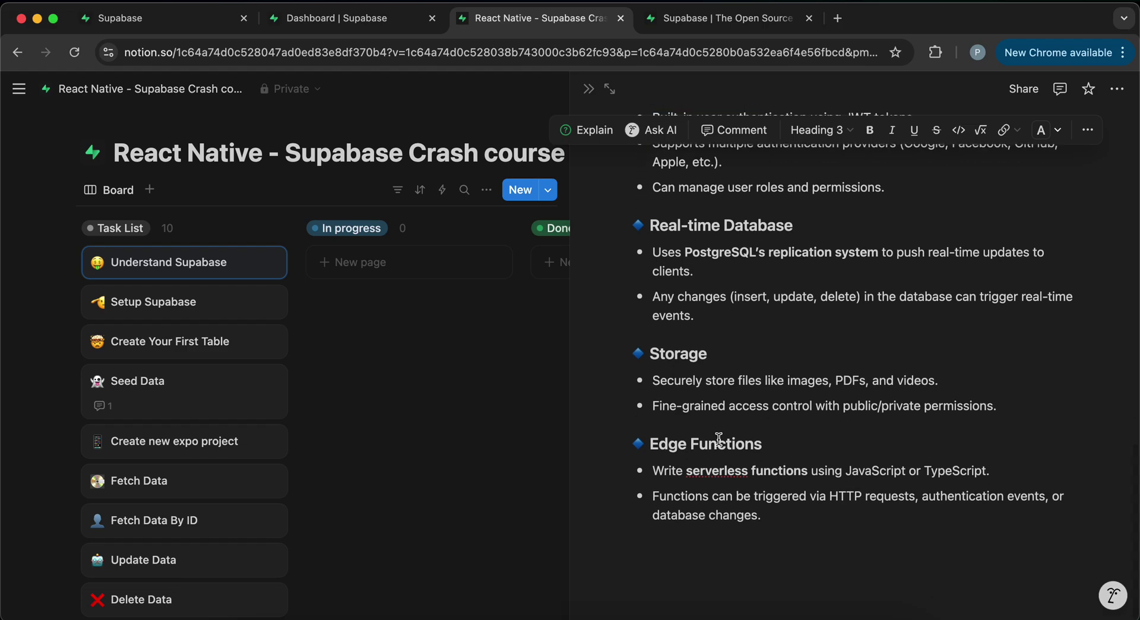
scroll(718, 438, up, 10)
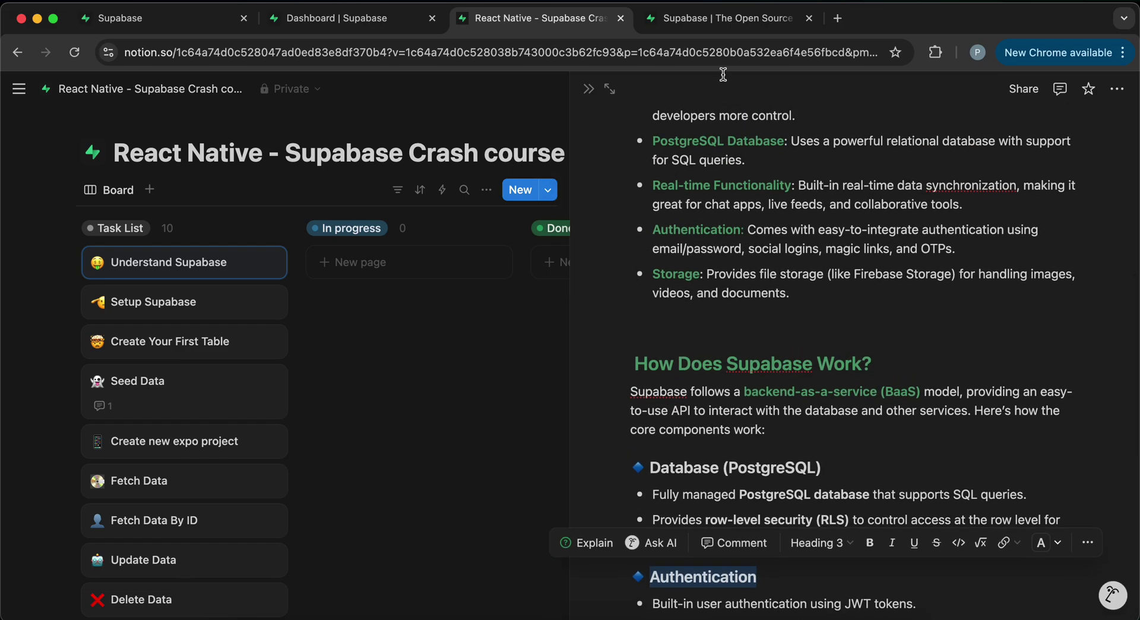
- Back on supabase.com, browse the template cards and return to 'Use Supabase with any framework'
click(707, 28)
scroll(445, 332, down, 10)
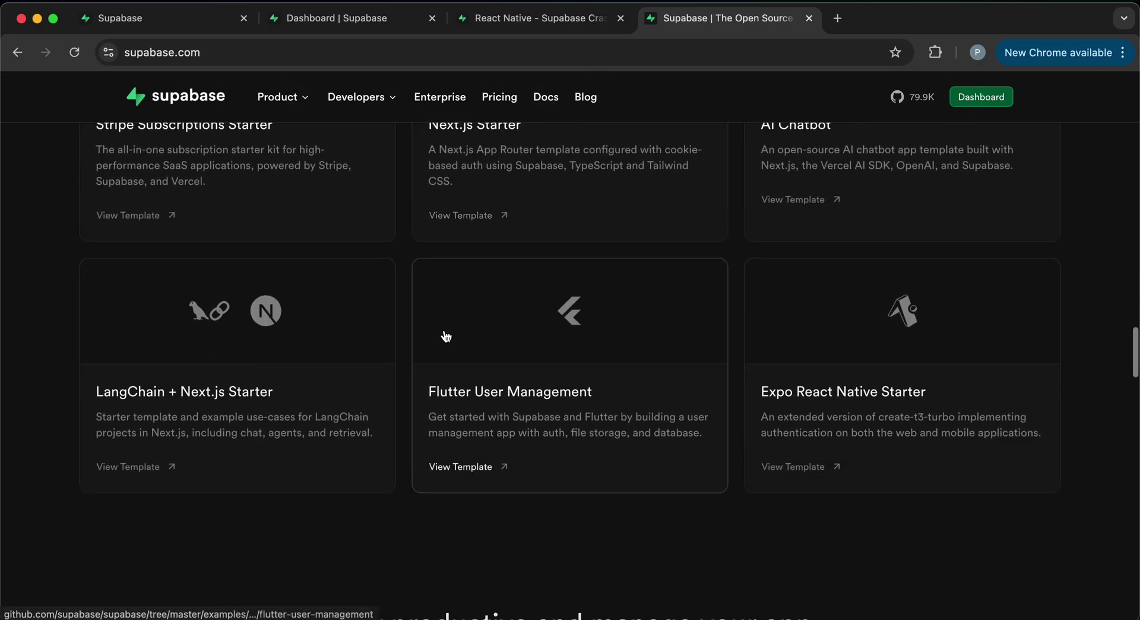
scroll(445, 335, down, 4)
scroll(445, 334, up, 6)
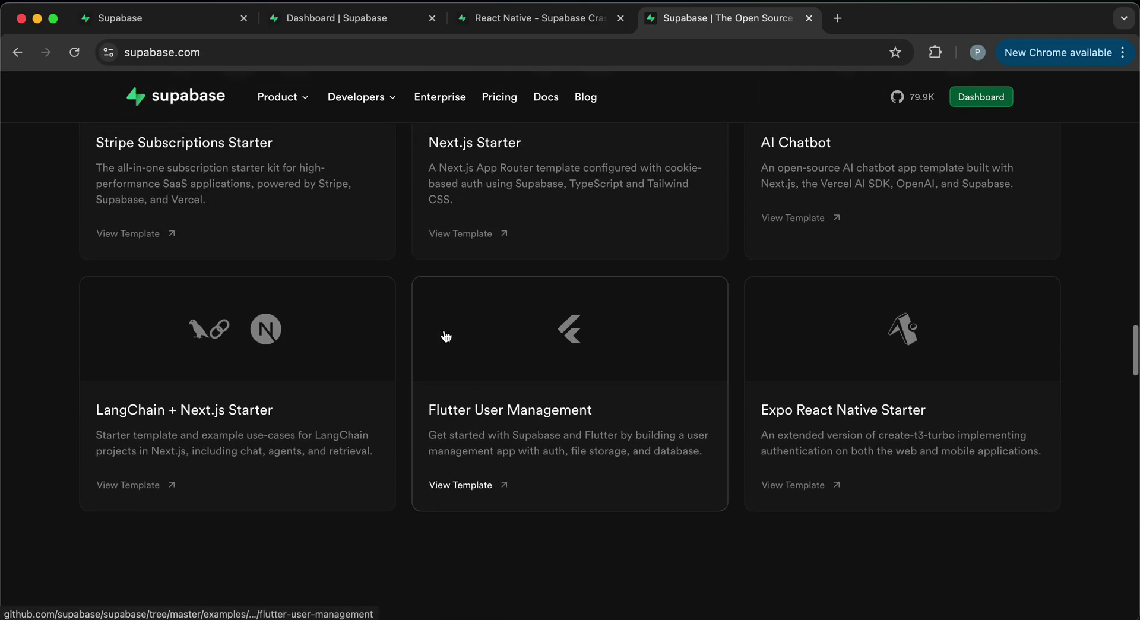
scroll(445, 335, down, 10)
scroll(446, 336, down, 5)
scroll(445, 336, up, 15)
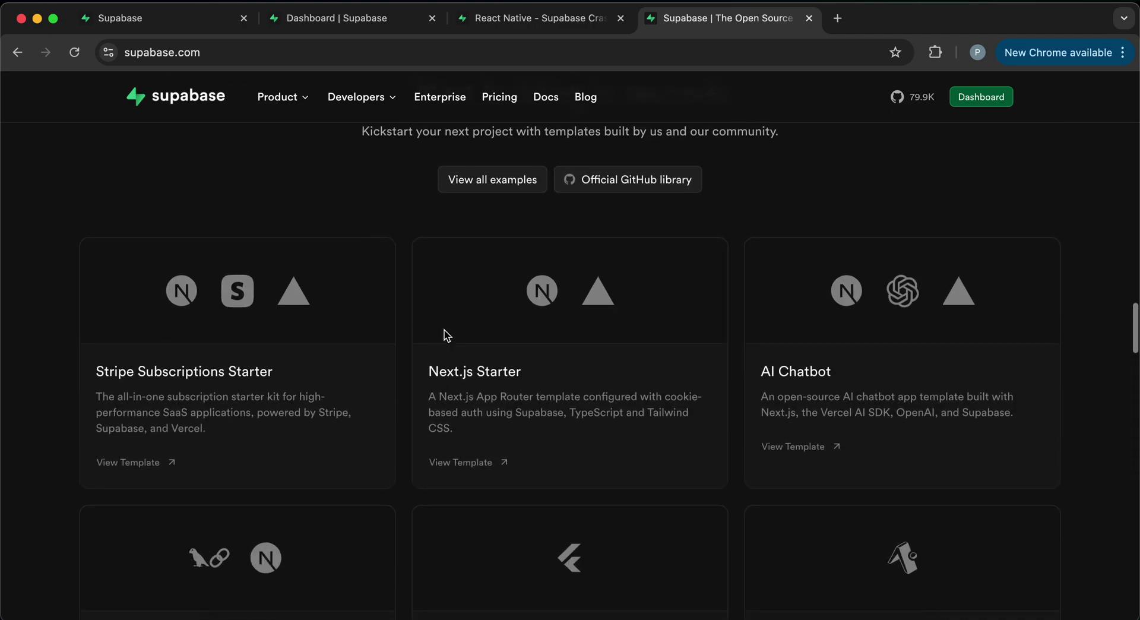
scroll(446, 336, up, 5)
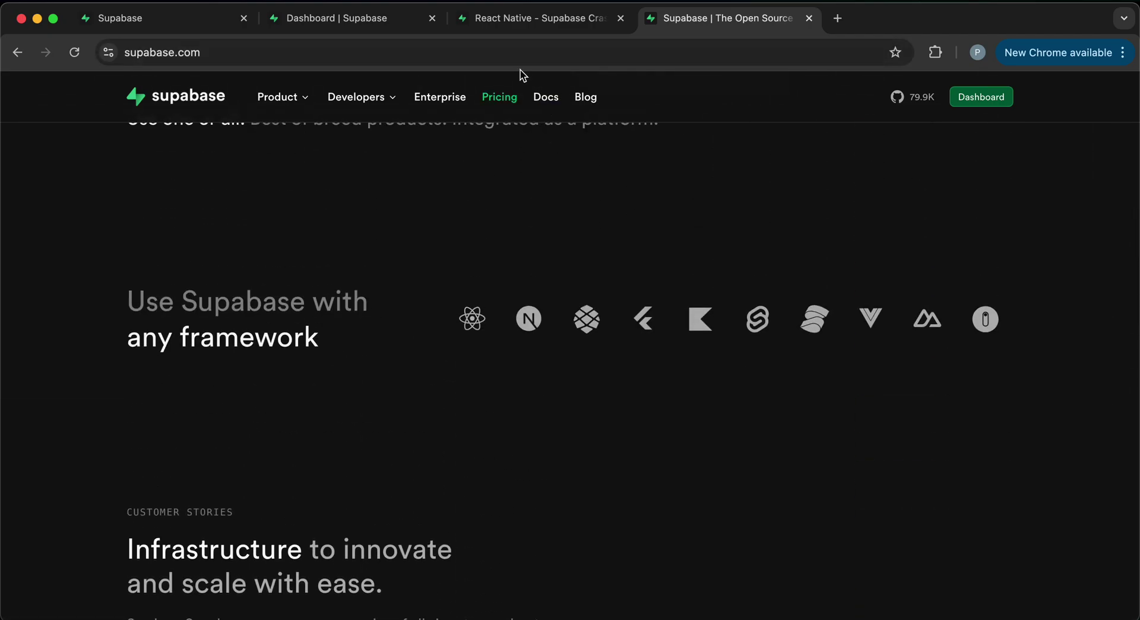
- From the organization's All projects dashboard, start creating a new organization
click(514, 25)
click(340, 28)
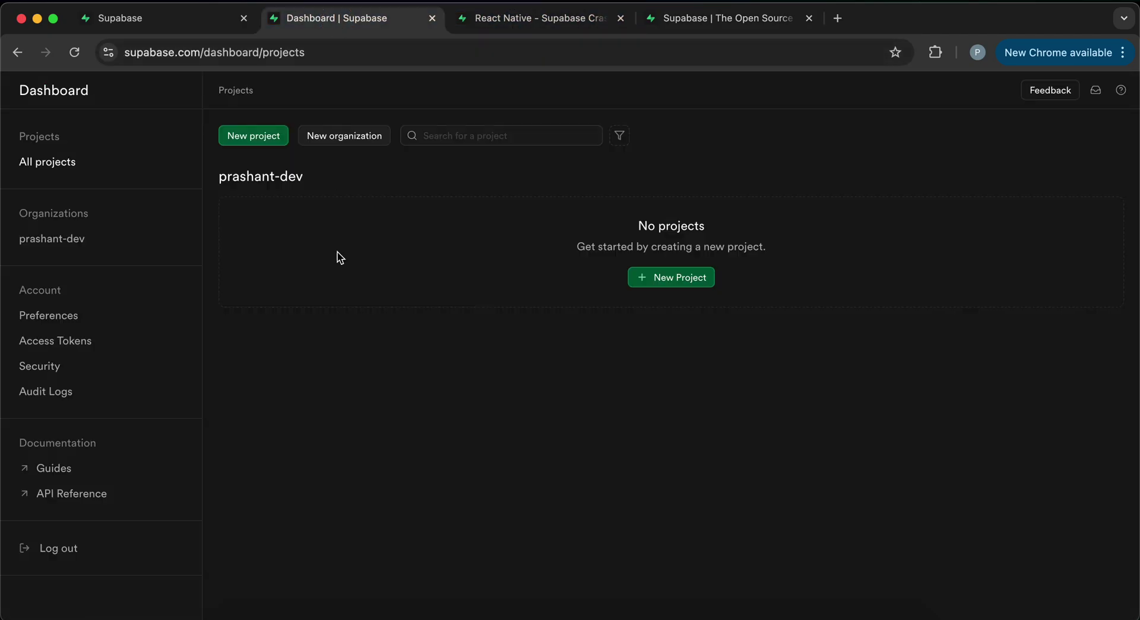
click(176, 30)
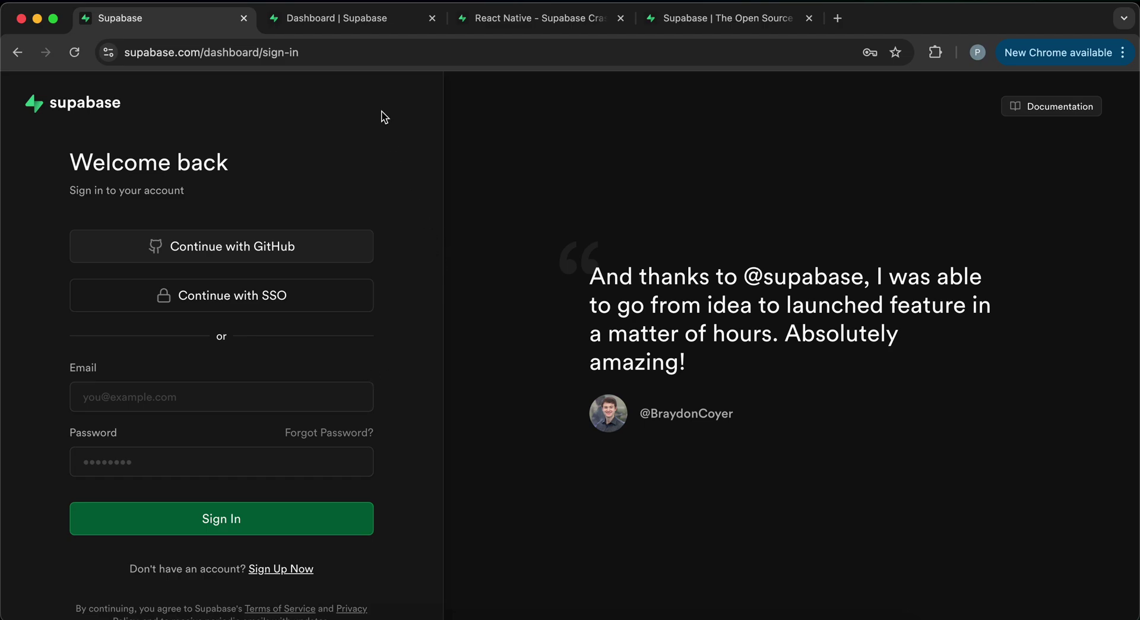
click(347, 21)
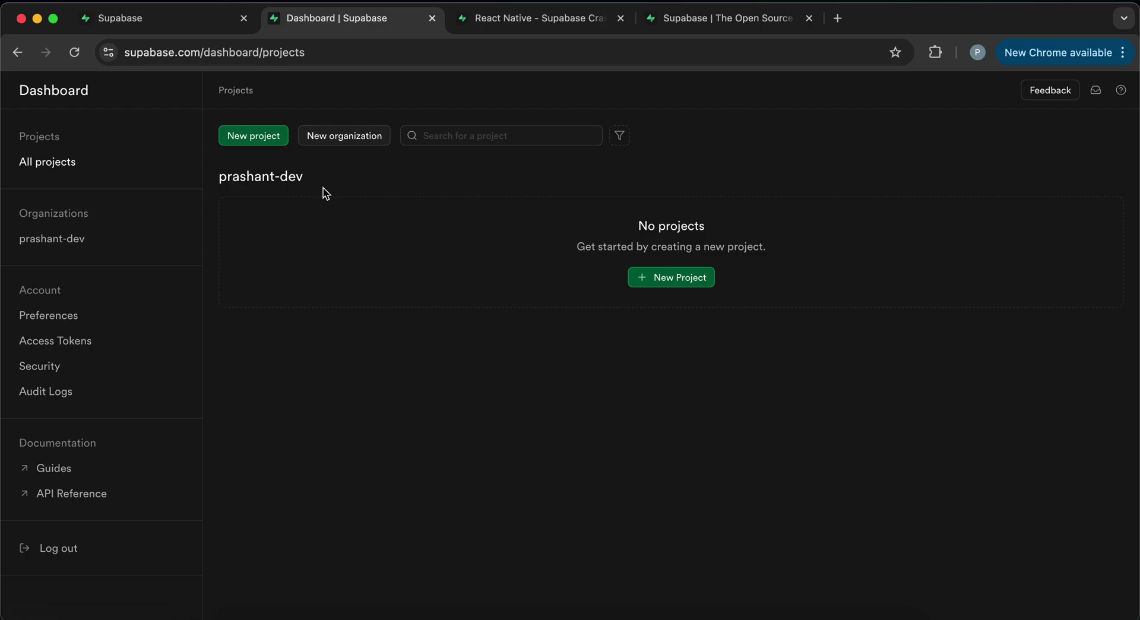
drag(325, 193, 222, 183)
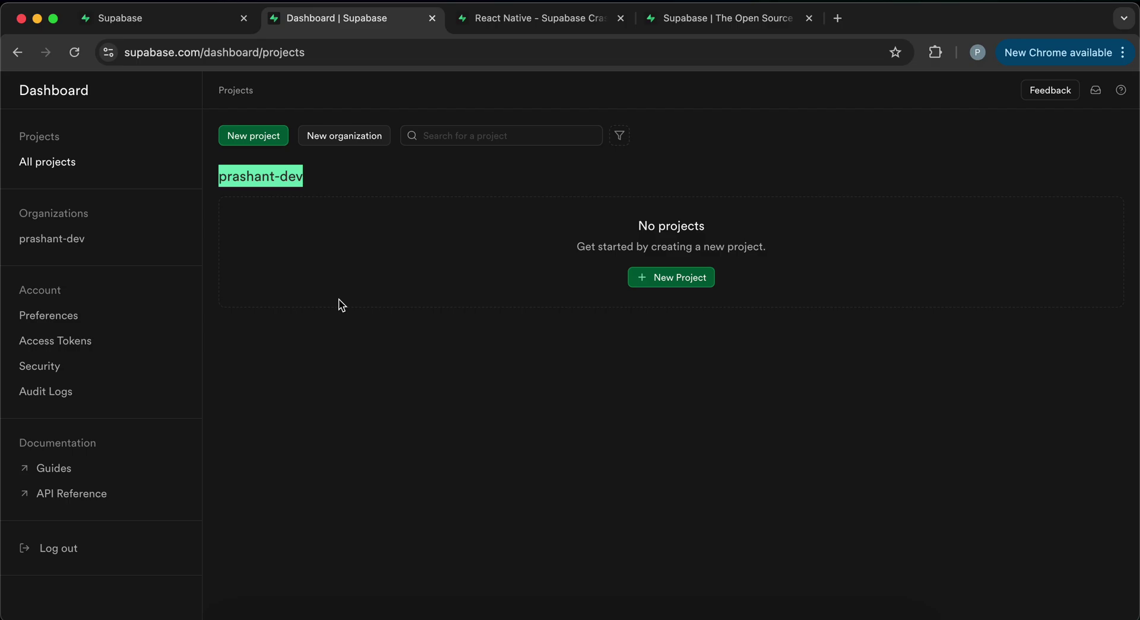
click(340, 137)
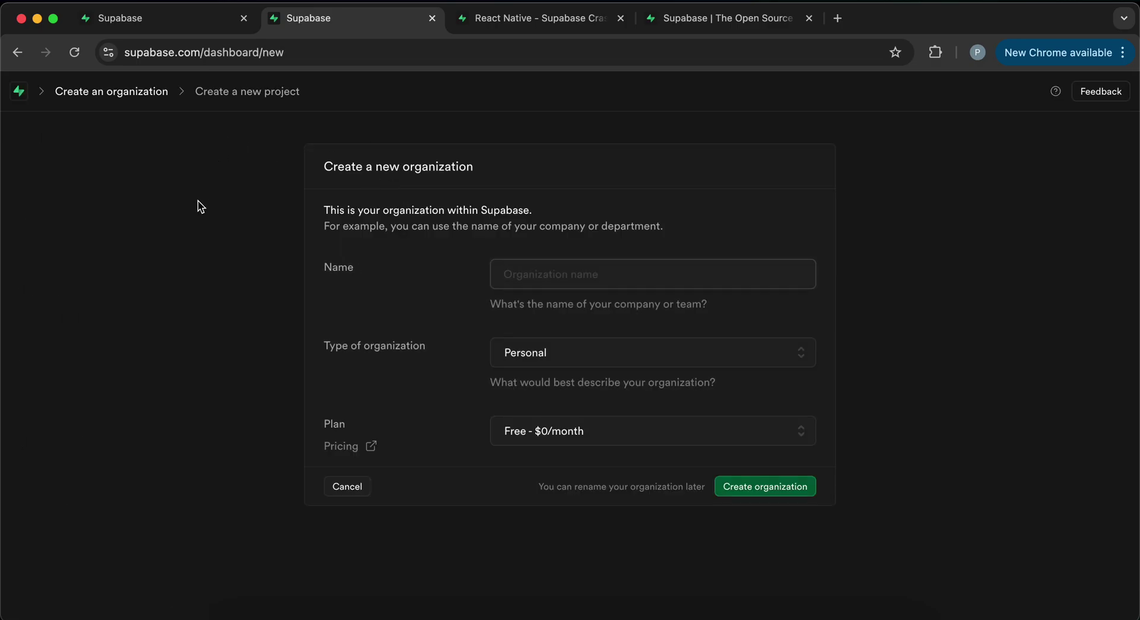
click(44, 98)
- Open supabase.com/pricing in a new tab and compare the Free, Pro, Team and Enterprise plans
click(372, 446)
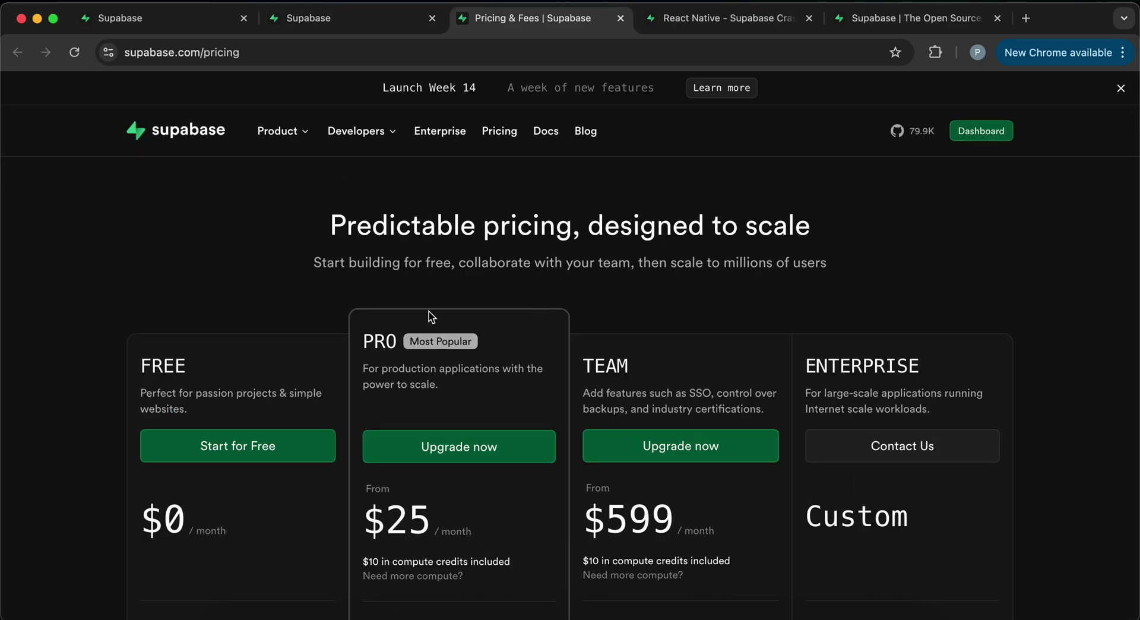
scroll(418, 325, down, 1)
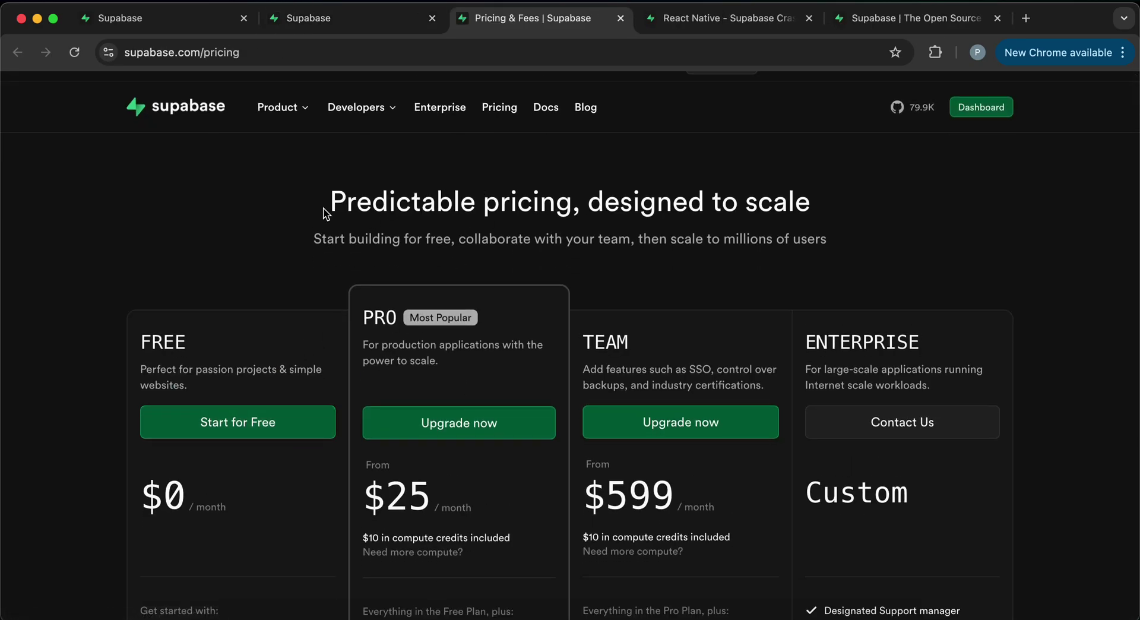
mouse_move(279, 109)
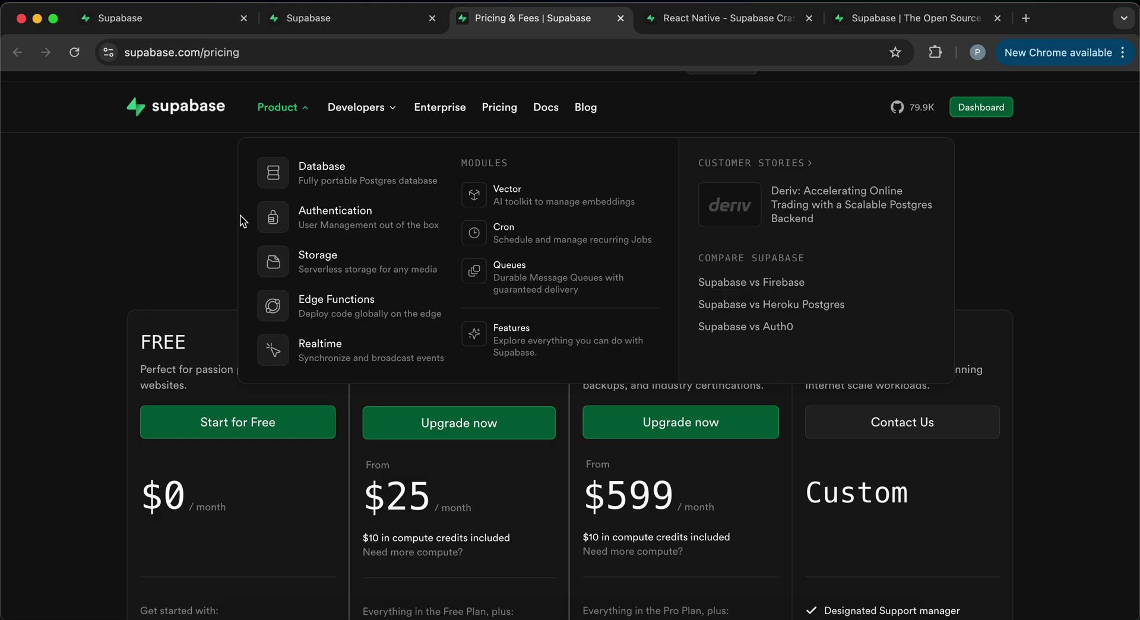
scroll(149, 429, down, 1)
scroll(248, 481, down, 2)
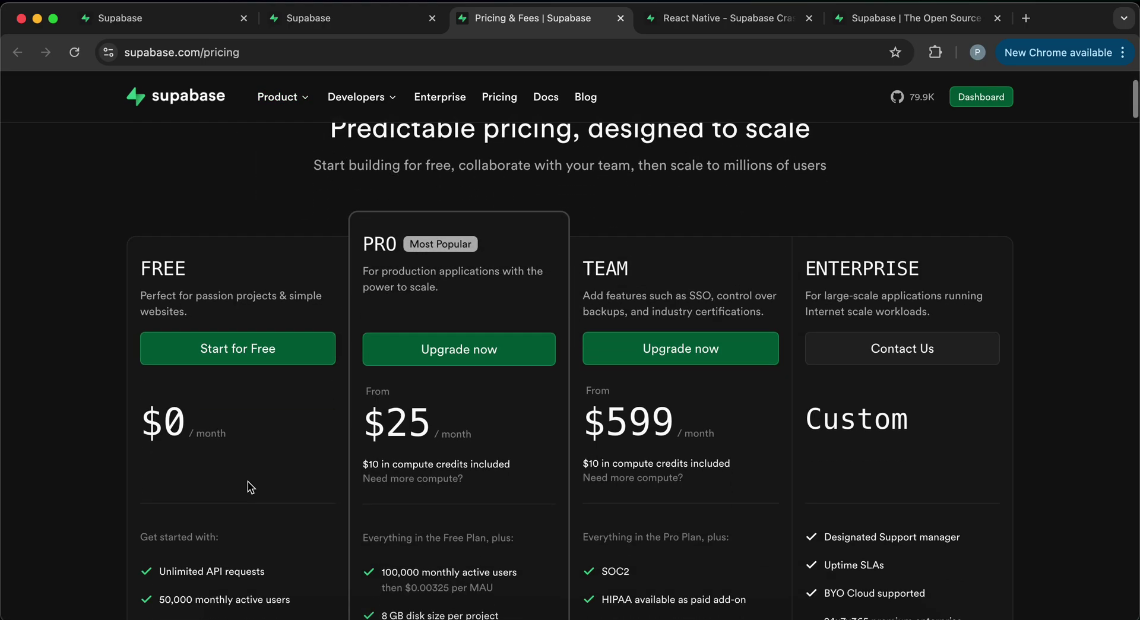
scroll(262, 432, down, 2)
scroll(198, 525, down, 1)
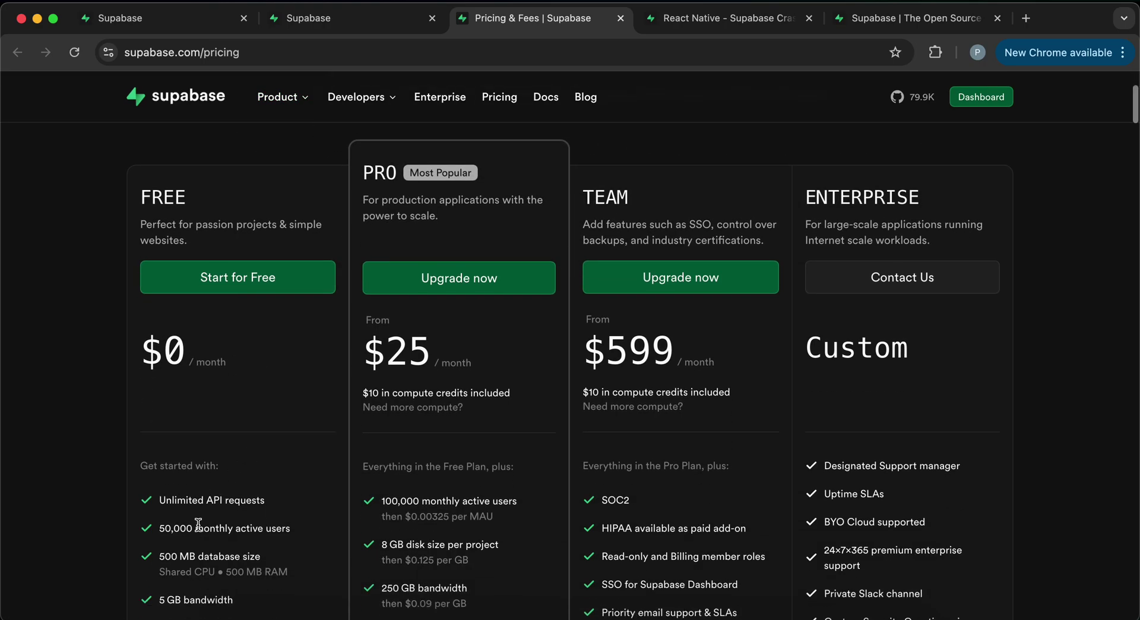
scroll(279, 465, down, 2)
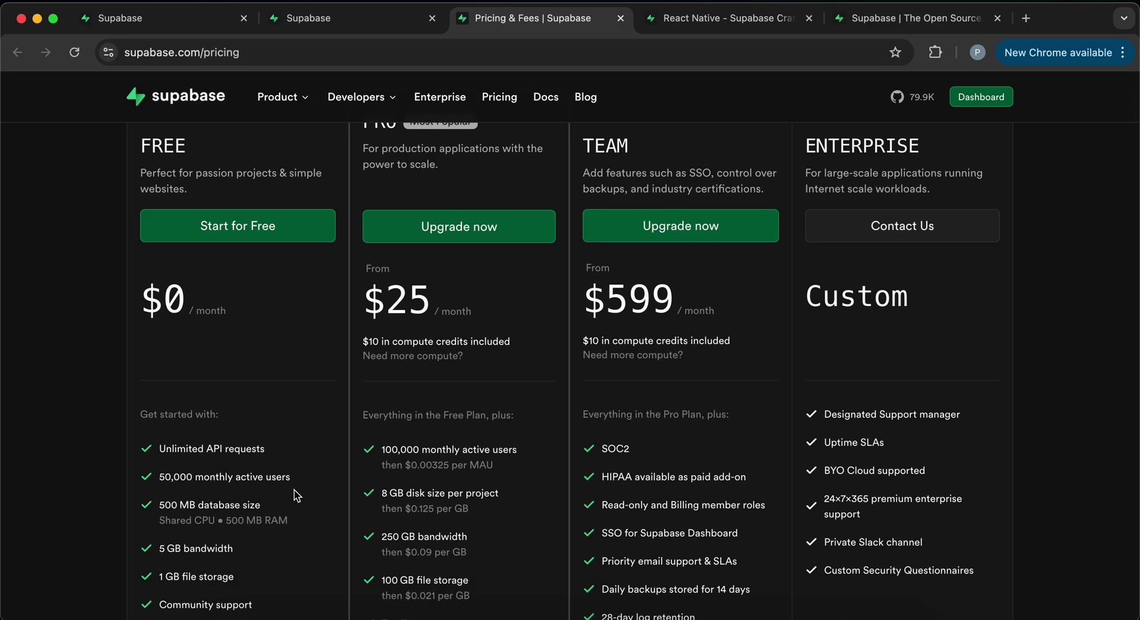
scroll(293, 489, down, 2)
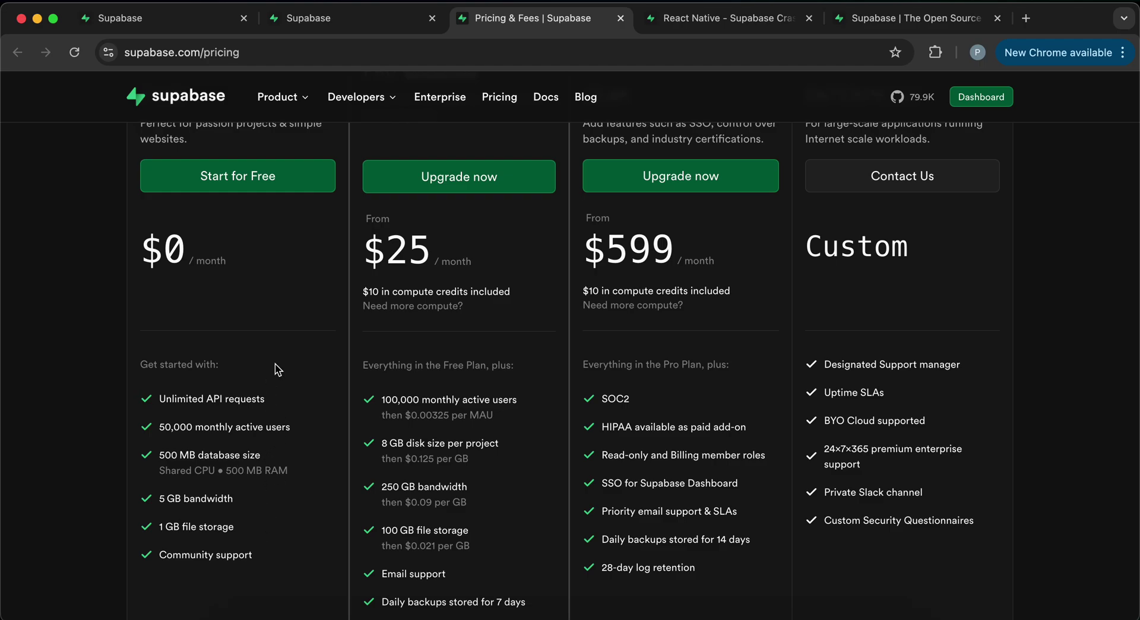
scroll(469, 286, up, 4)
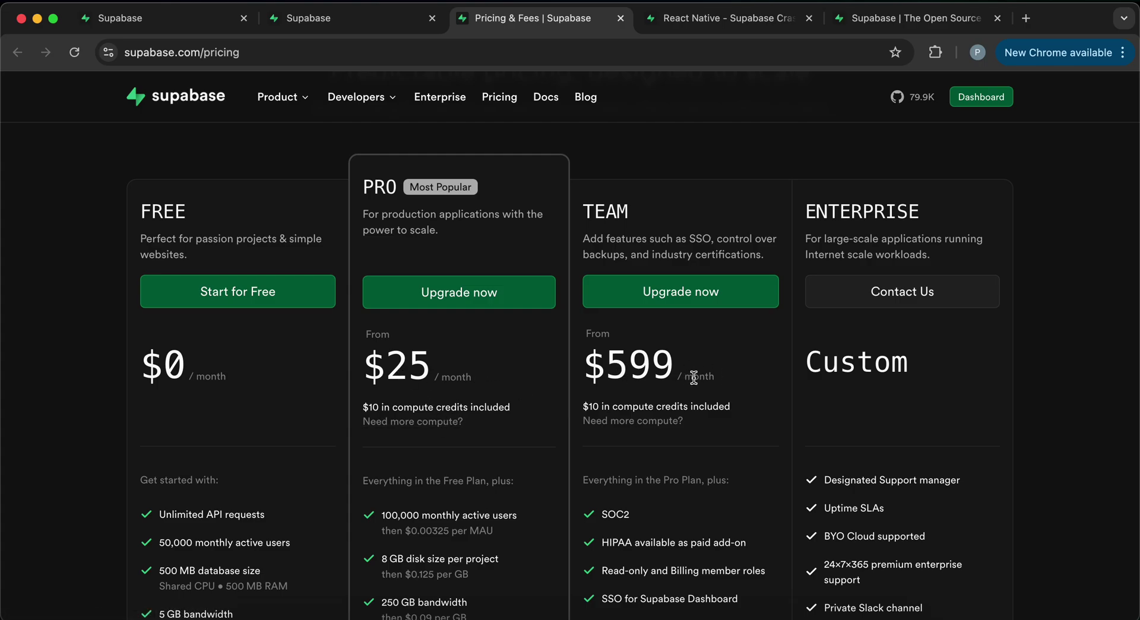
scroll(478, 409, down, 4)
scroll(476, 437, up, 2)
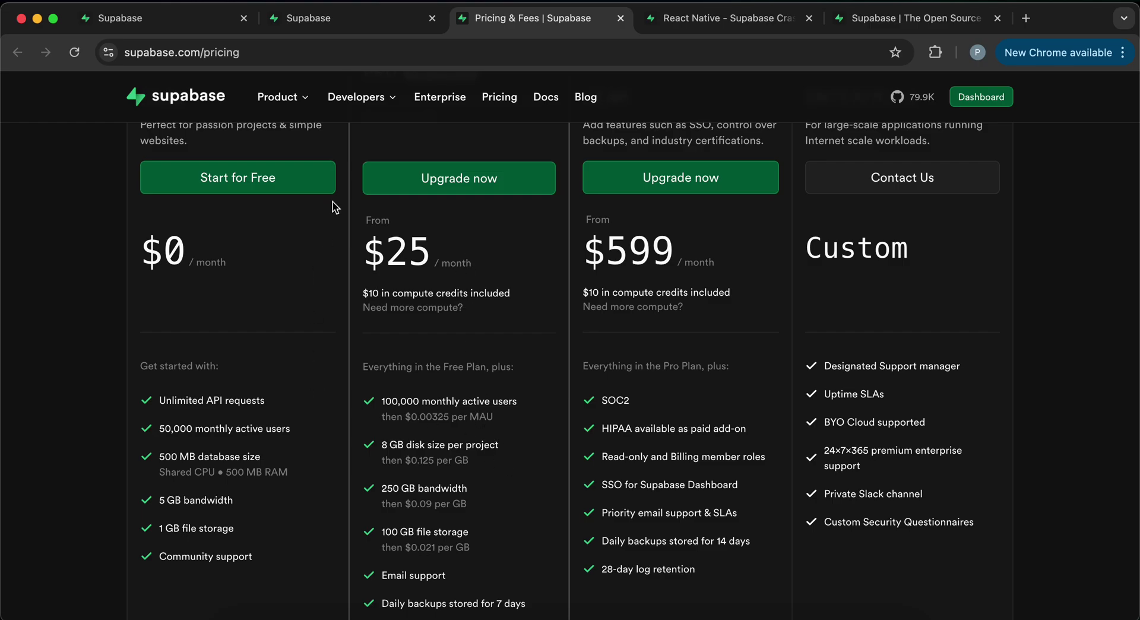
- Leave the organization form, go back to All projects and start a new project in prashant-dev
click(338, 21)
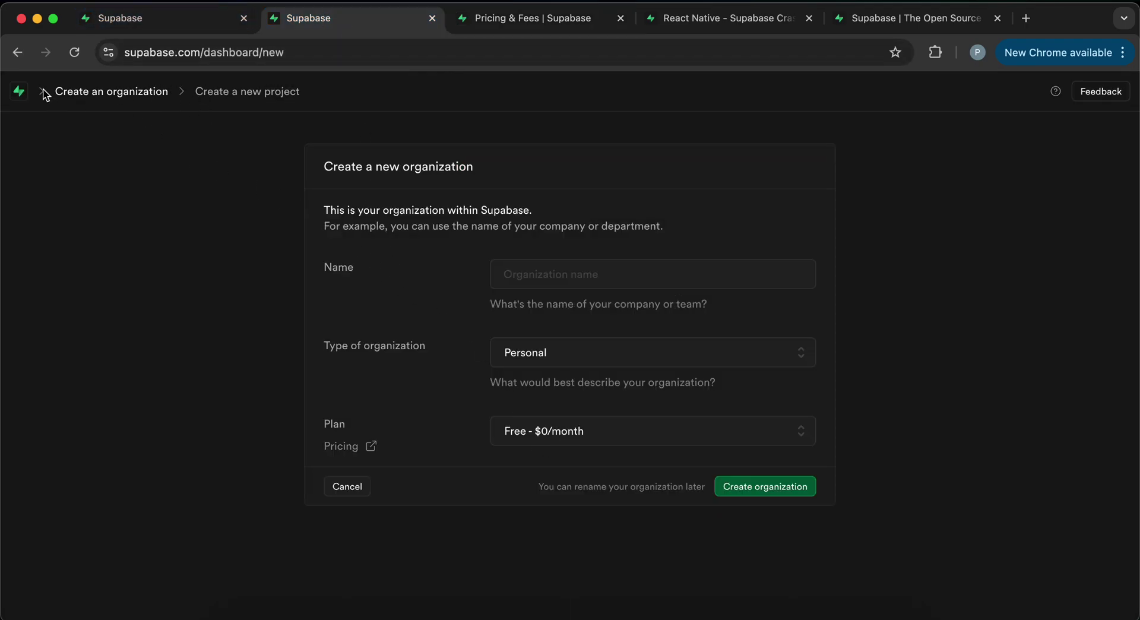
click(18, 53)
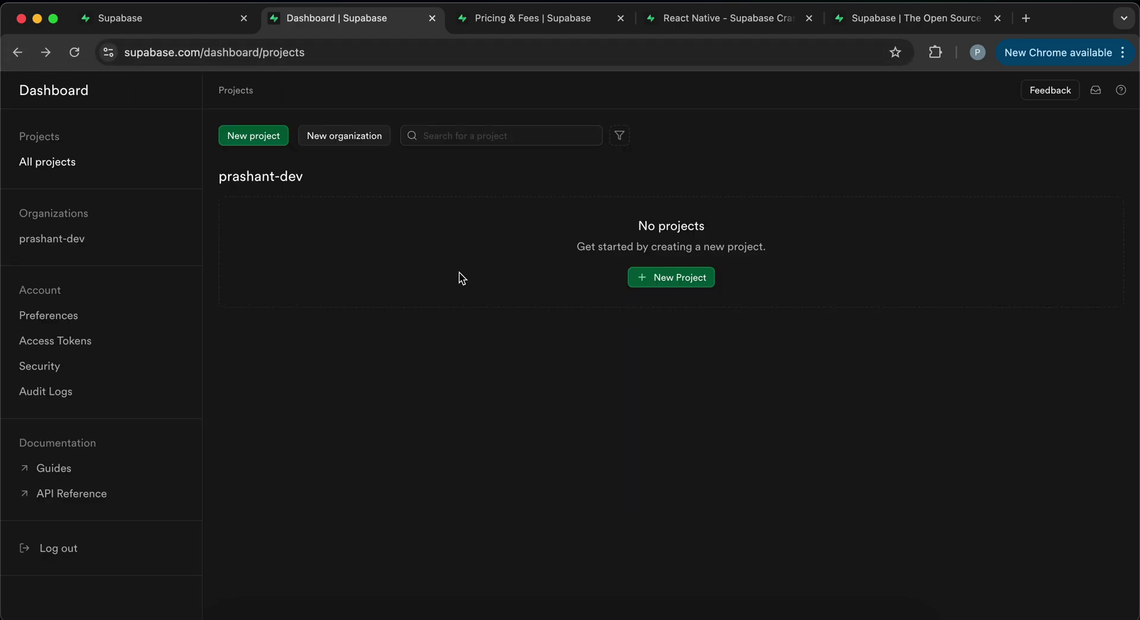
click(678, 282)
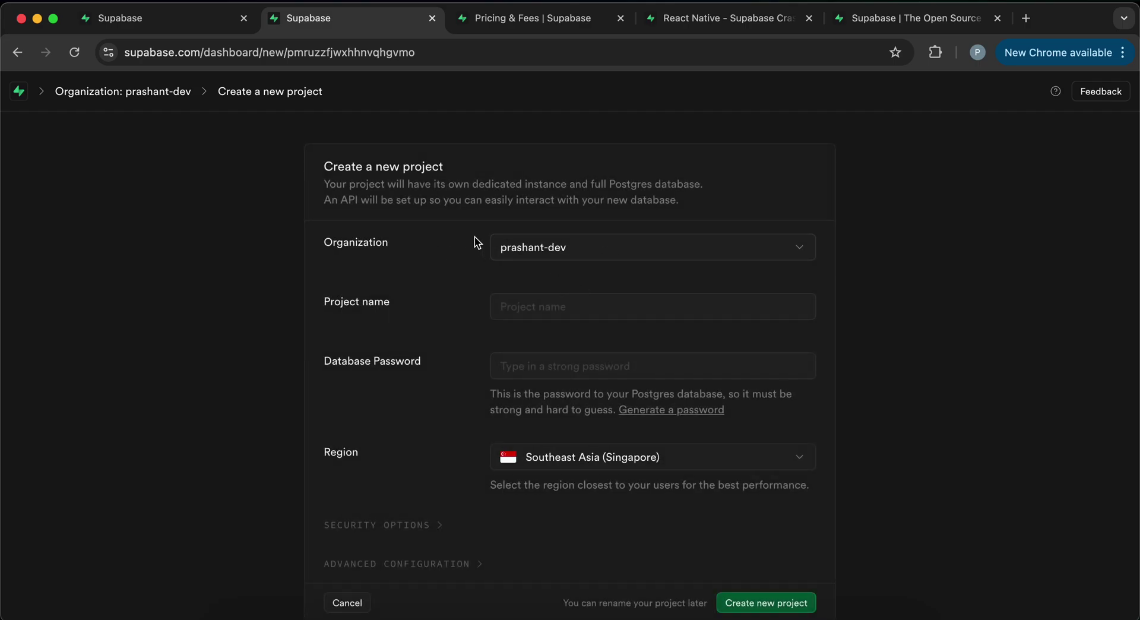
- Name the project 'bookshare' and enter a strong database password
click(565, 301)
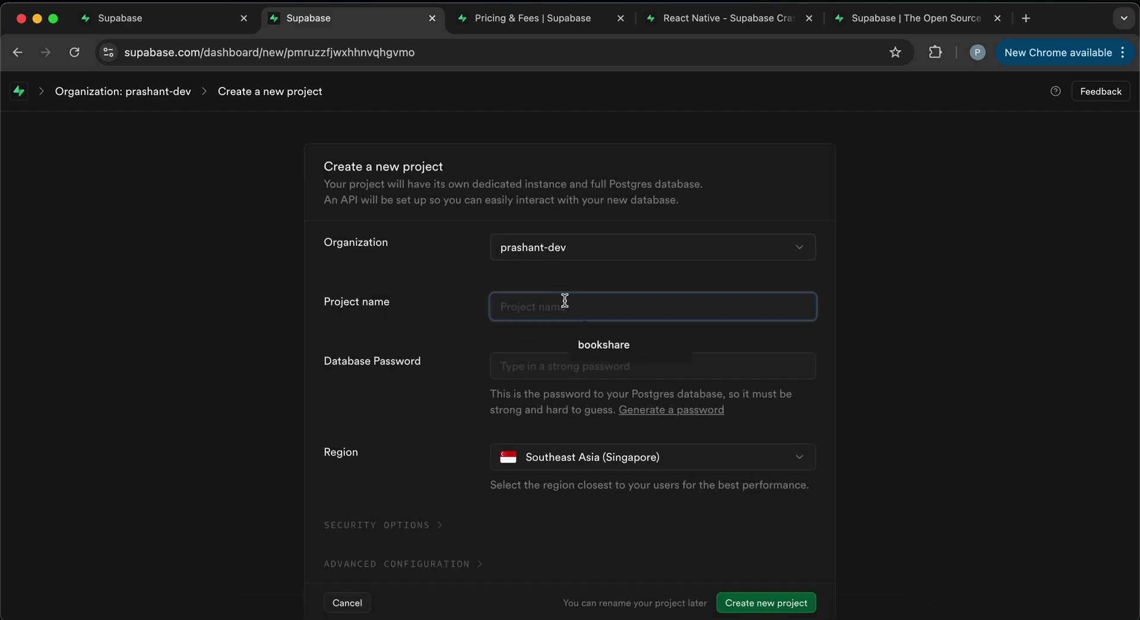
click(591, 343)
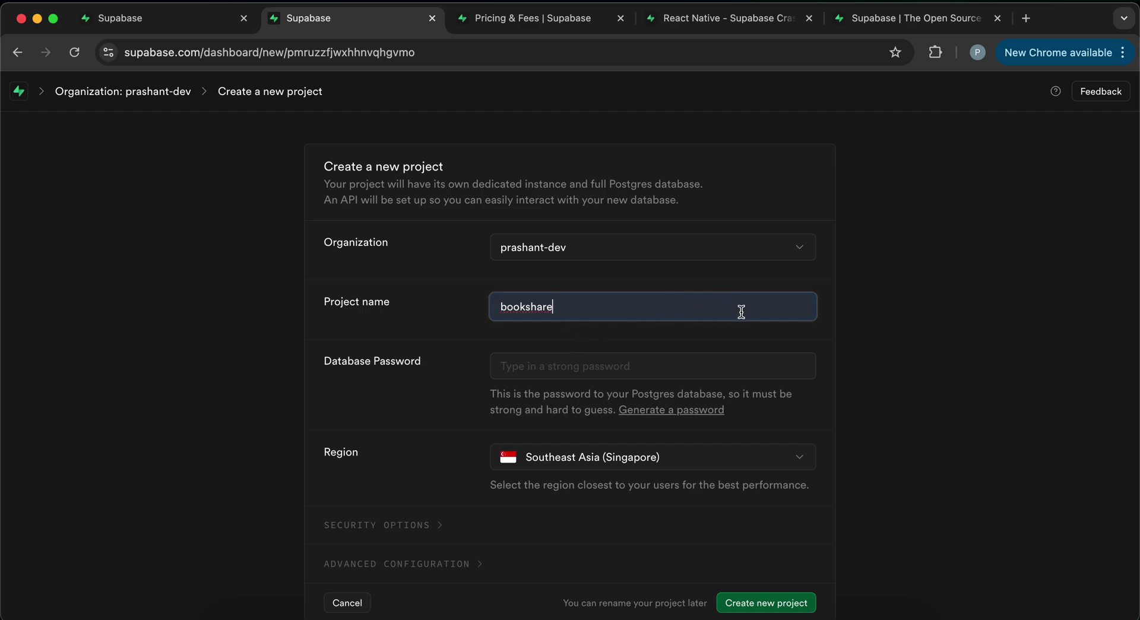
click(658, 365)
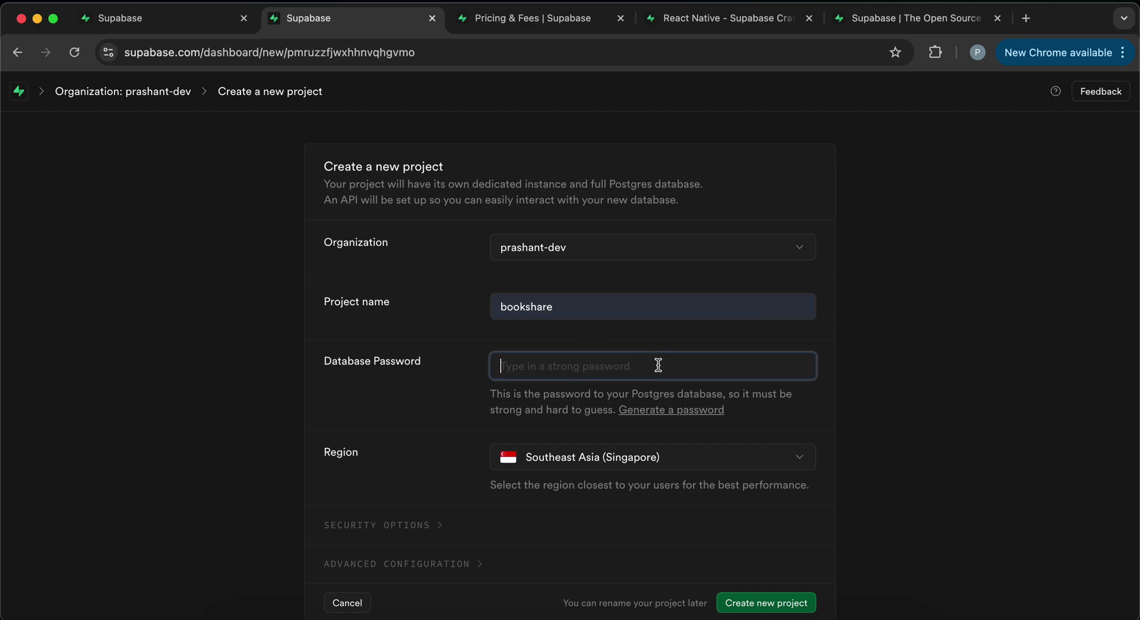
text(12345)
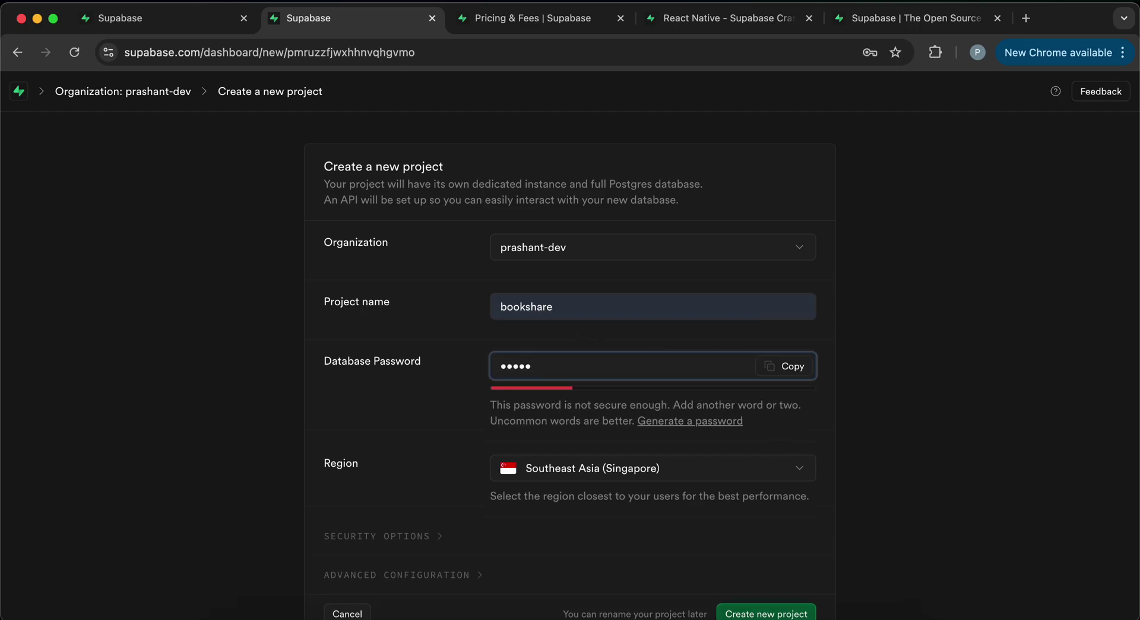
text(678901234567)
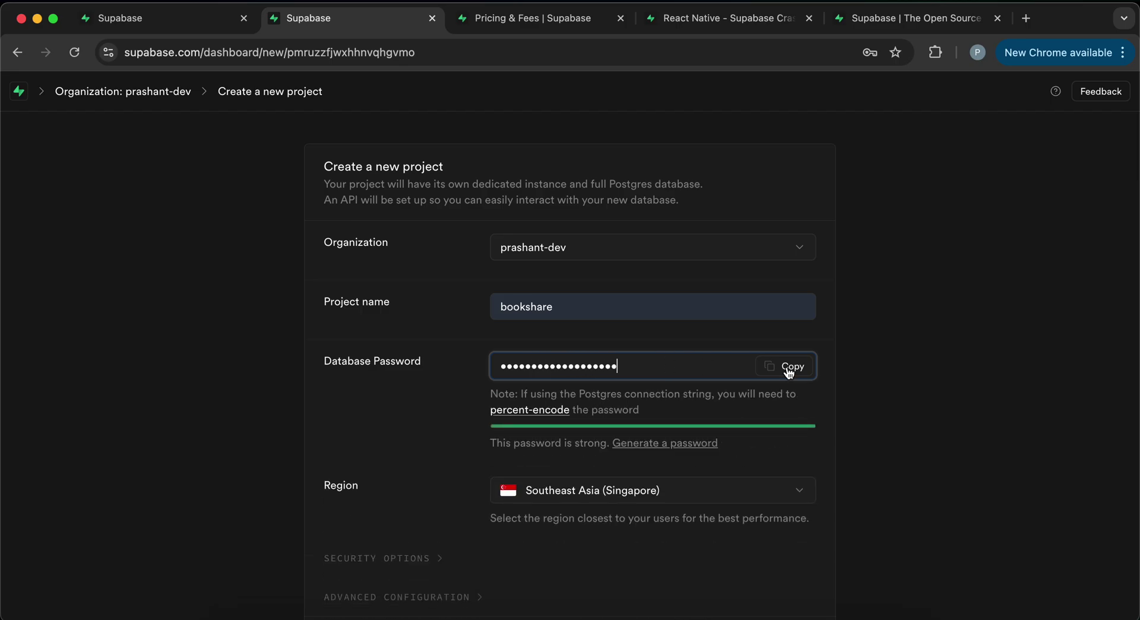
- Set the project region to South Asia (Mumbai)
scroll(897, 387, down, 2)
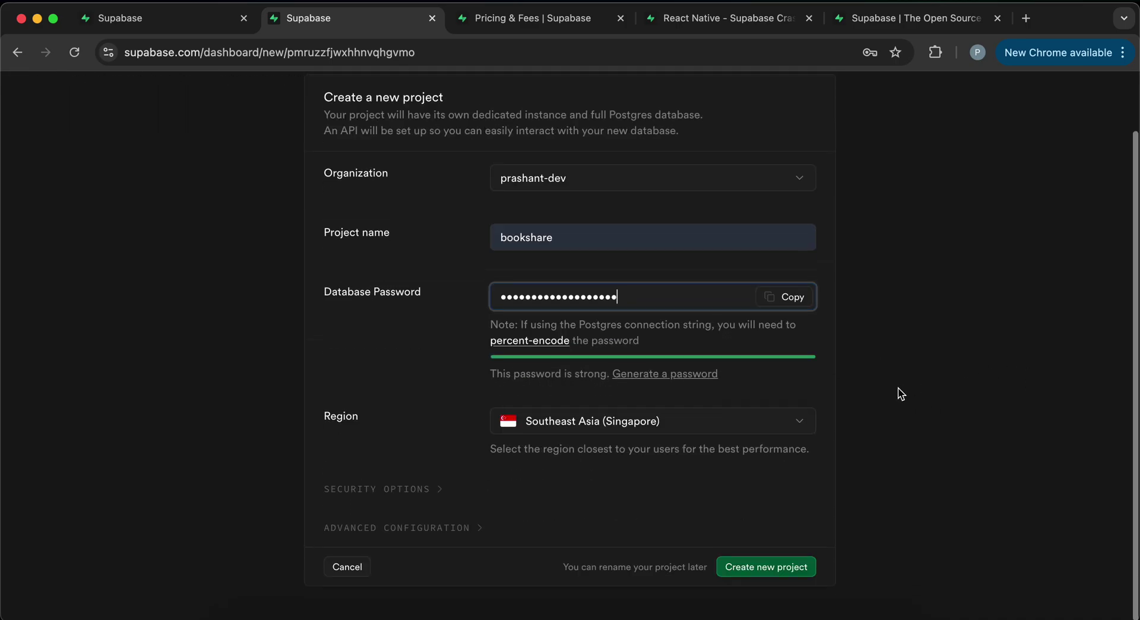
click(607, 433)
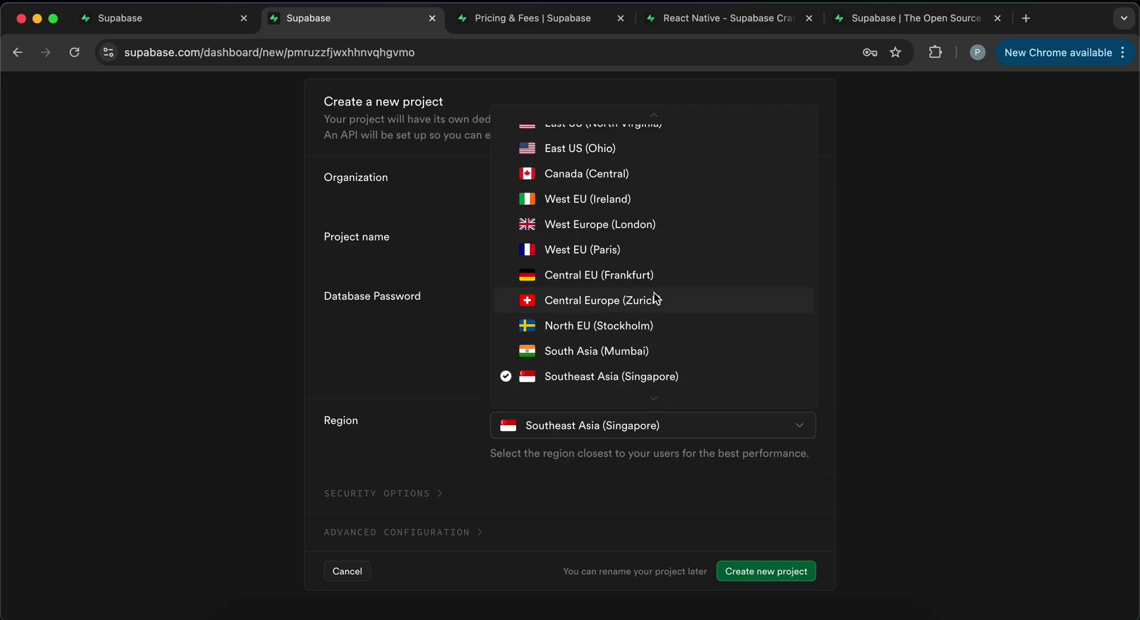
scroll(655, 299, down, 1)
click(597, 315)
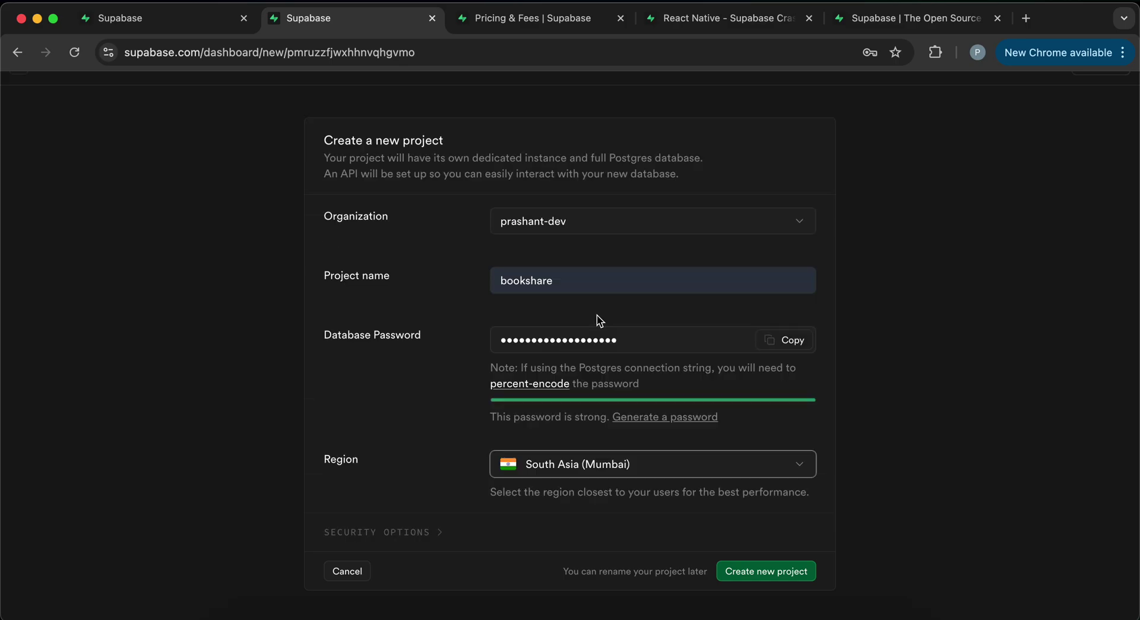
scroll(677, 422, down, 1)
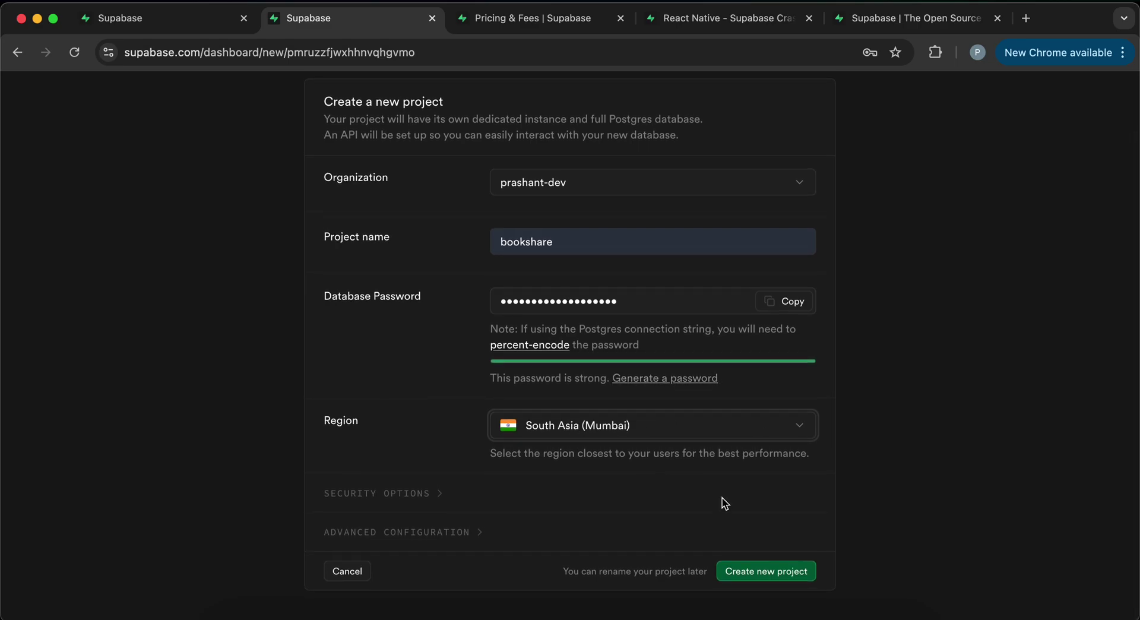
- Create the 'bookshare' project, then review its 'Welcome to your new project' home page
click(760, 564)
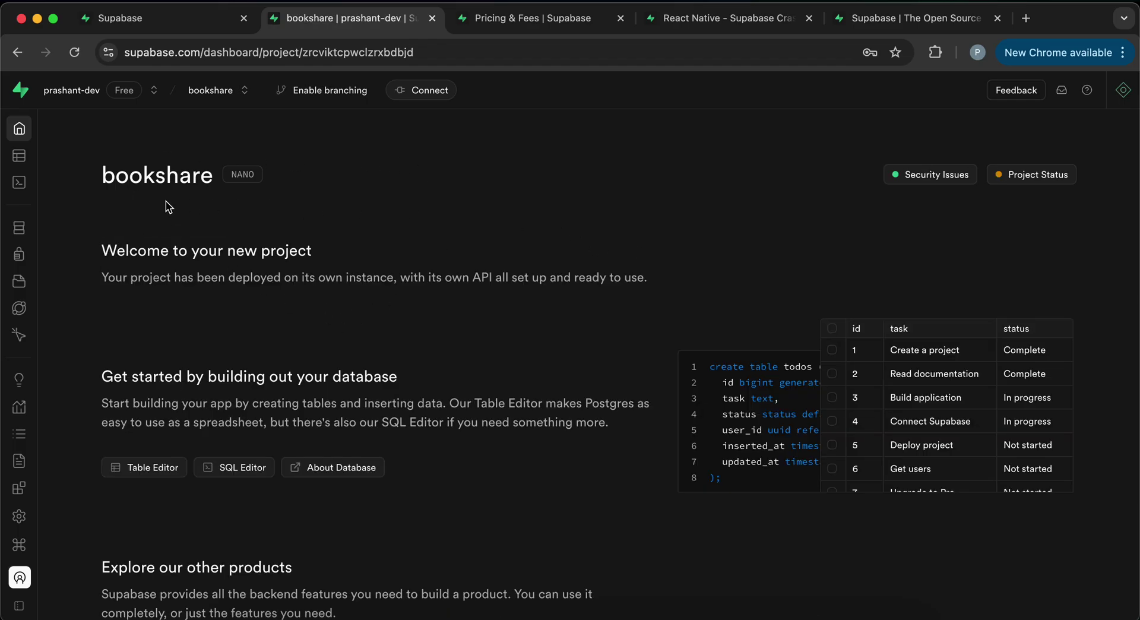
drag(211, 176, 97, 182)
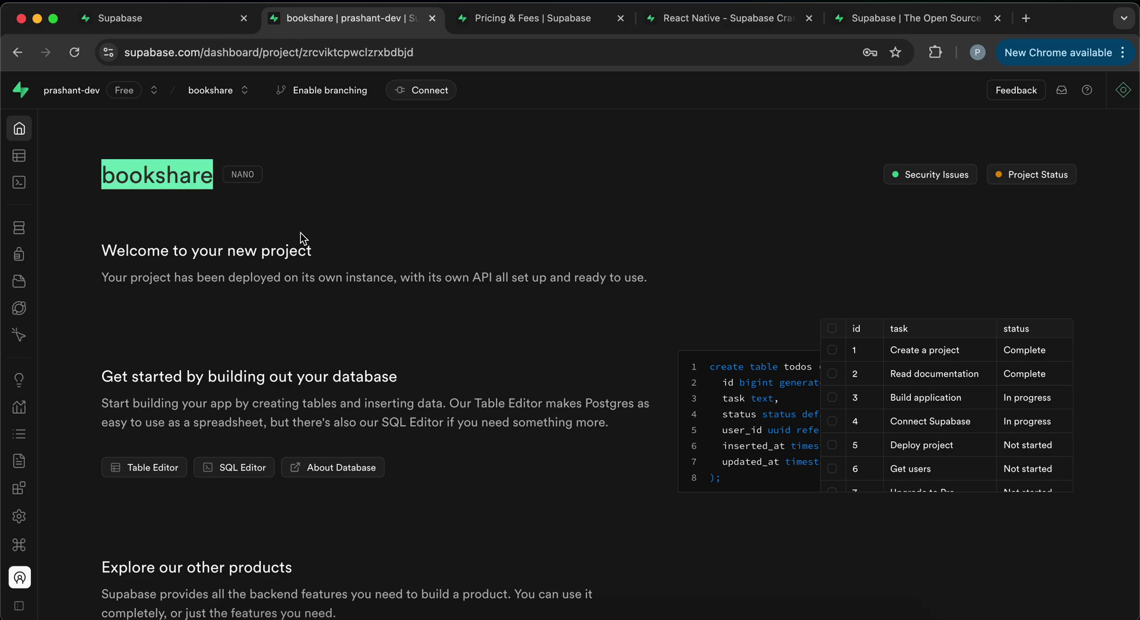
drag(333, 251, 111, 250)
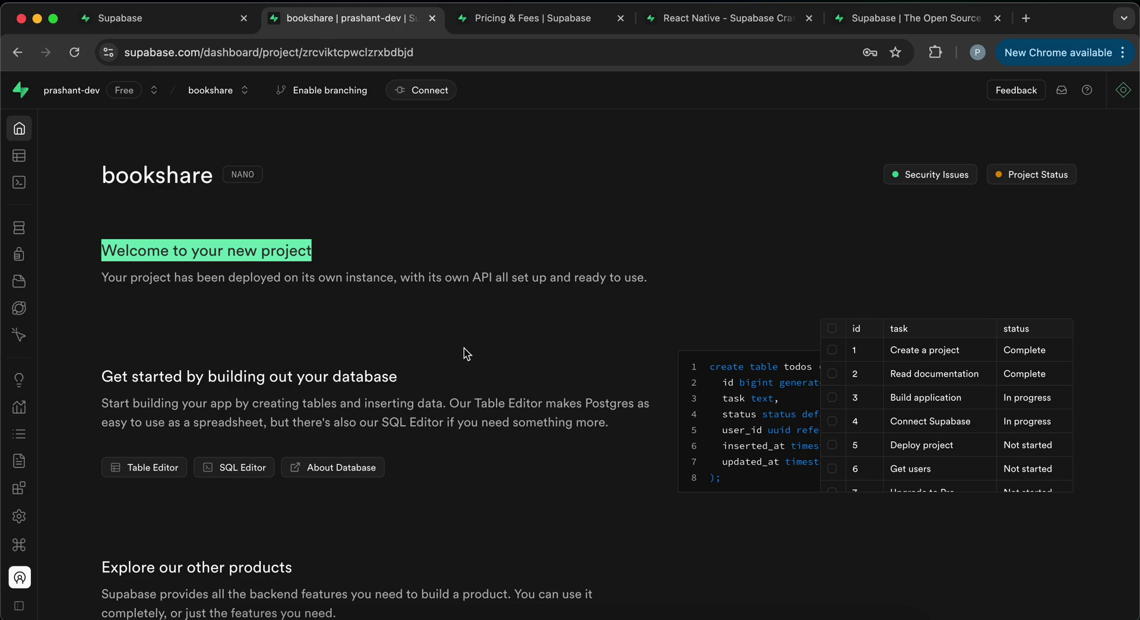
scroll(465, 347, down, 3)
scroll(464, 348, up, 3)
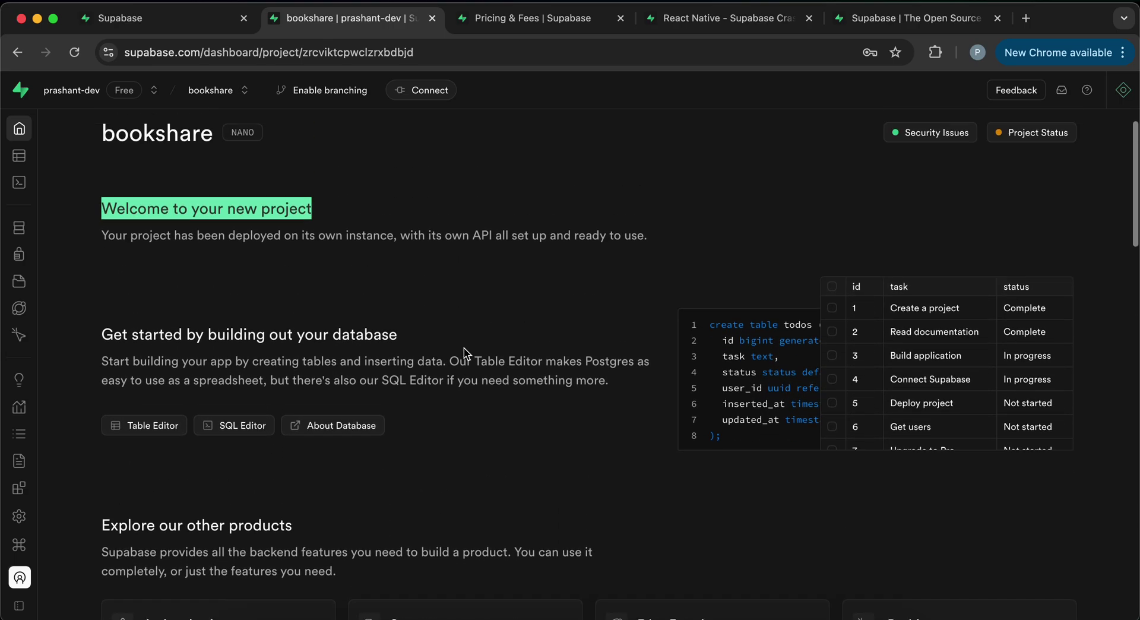
scroll(466, 352, up, 1)
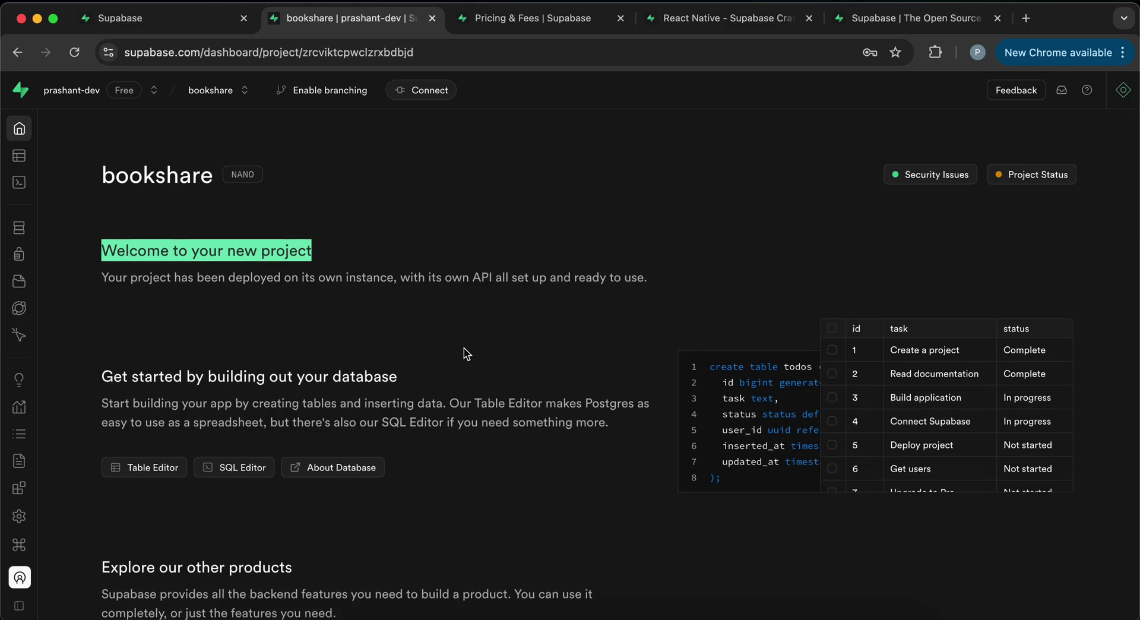